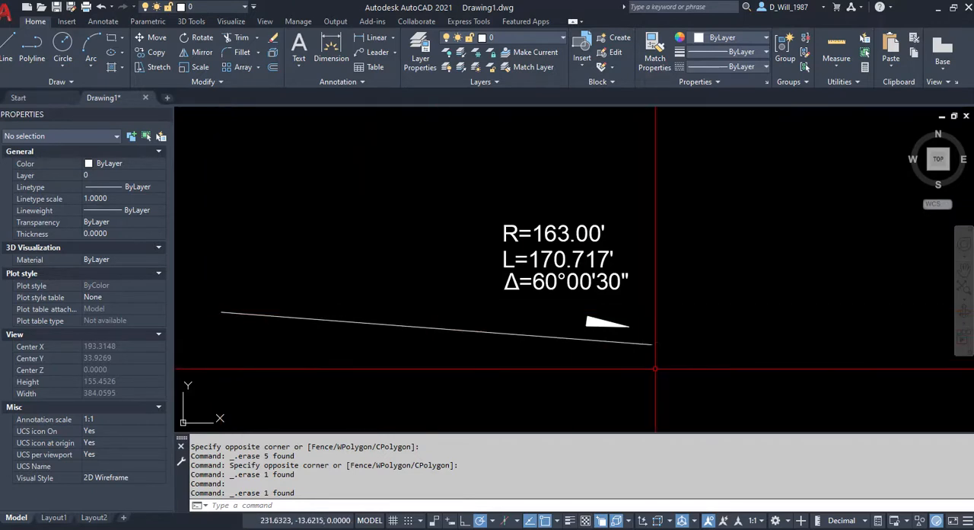
Examine the existing tangent line's properties and the curve data written above it.
scroll(652, 347, down, 4)
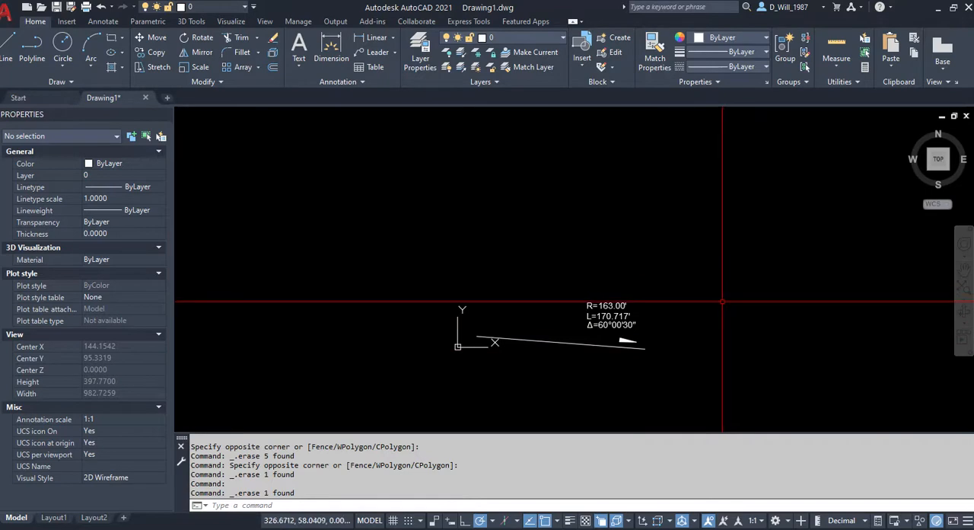
scroll(725, 297, up, 2)
mouse_move(718, 322)
middle_down()
mouse_move(656, 296)
mouse_move(637, 256)
mouse_move(606, 304)
middle_up()
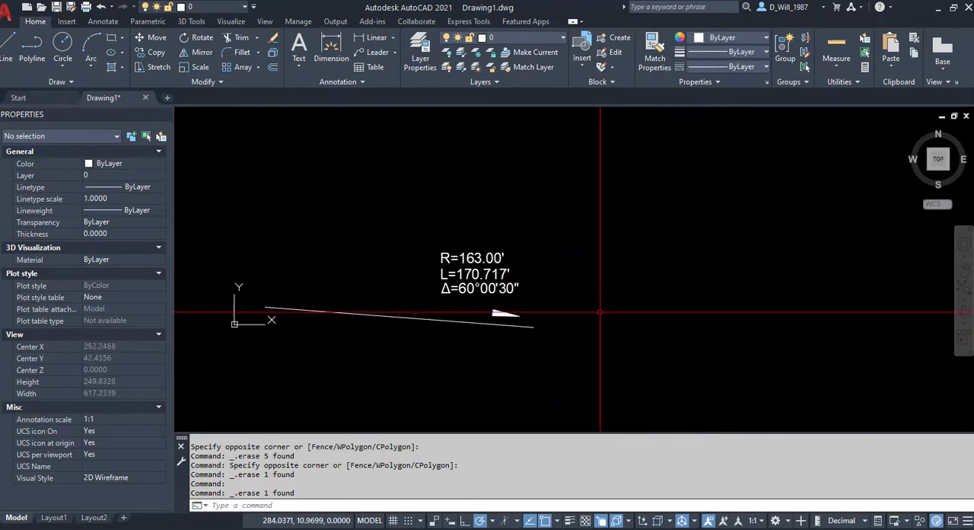
click(273, 303)
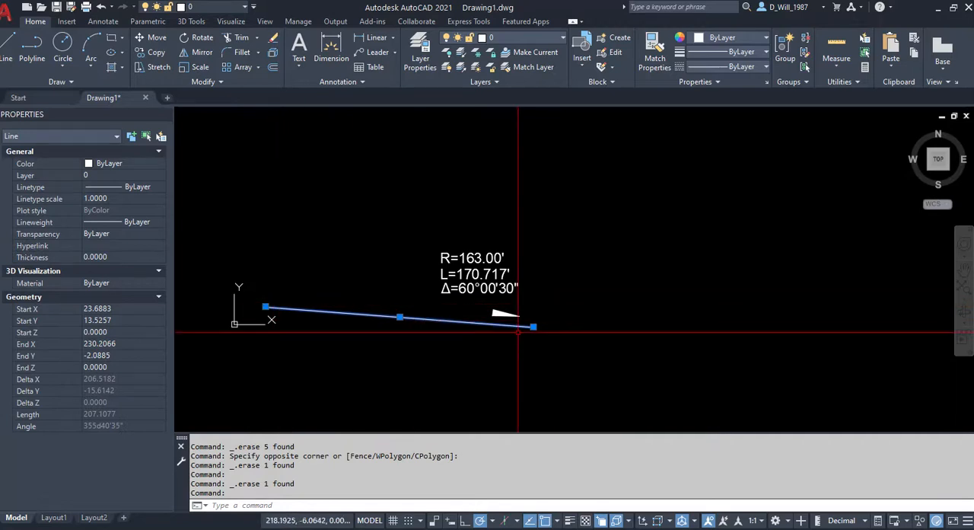
scroll(558, 333, up, 2)
middle_drag(555, 332, 559, 401)
key(Escape)
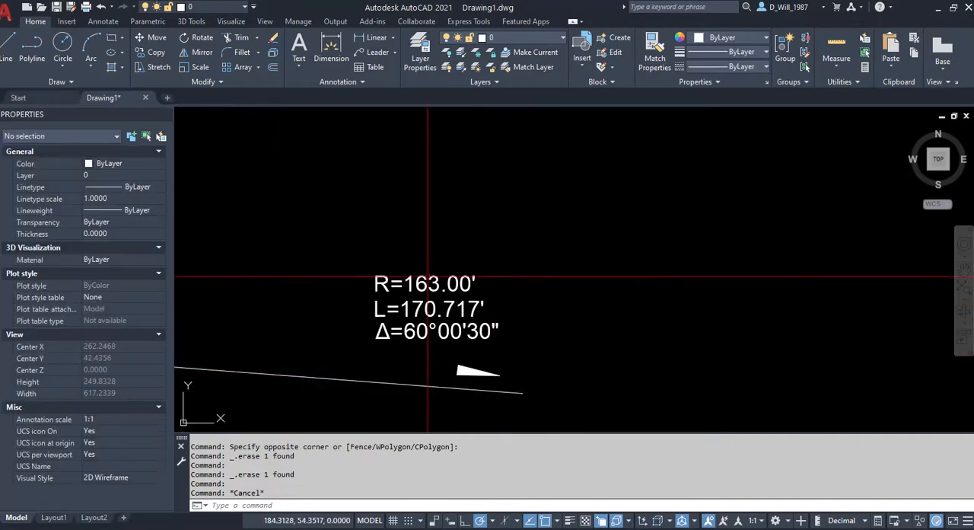
Draw a line perpendicular to the existing tangent line, extending upward well past the curve data text.
click(10, 47)
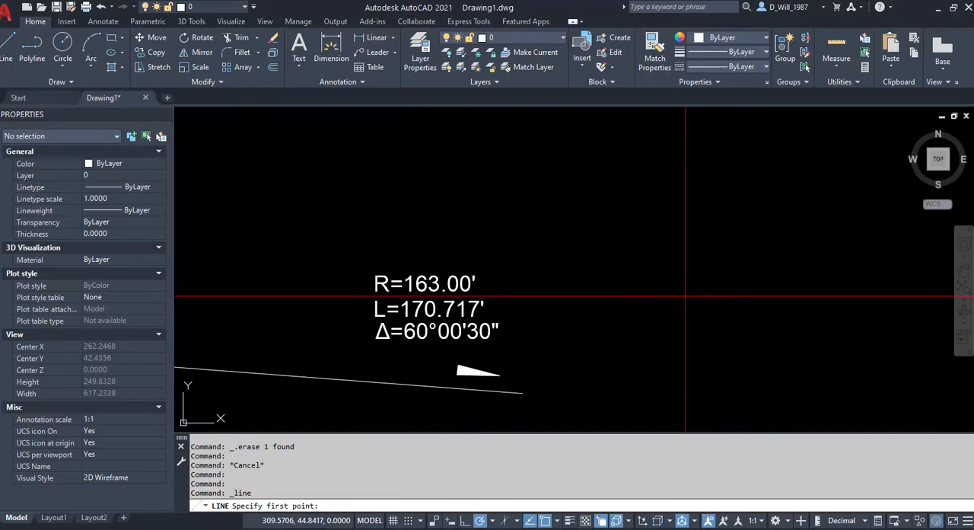
shift+right_click(575, 315)
click(620, 221)
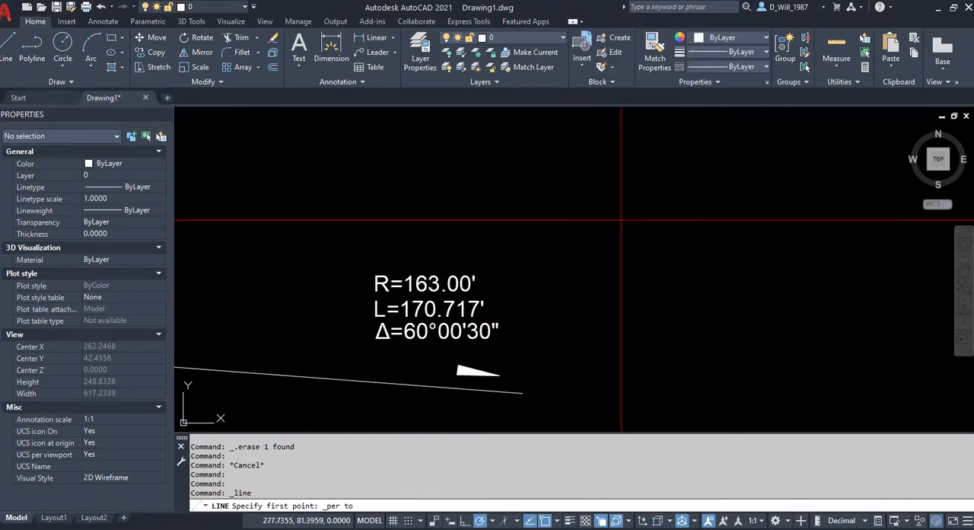
click(507, 392)
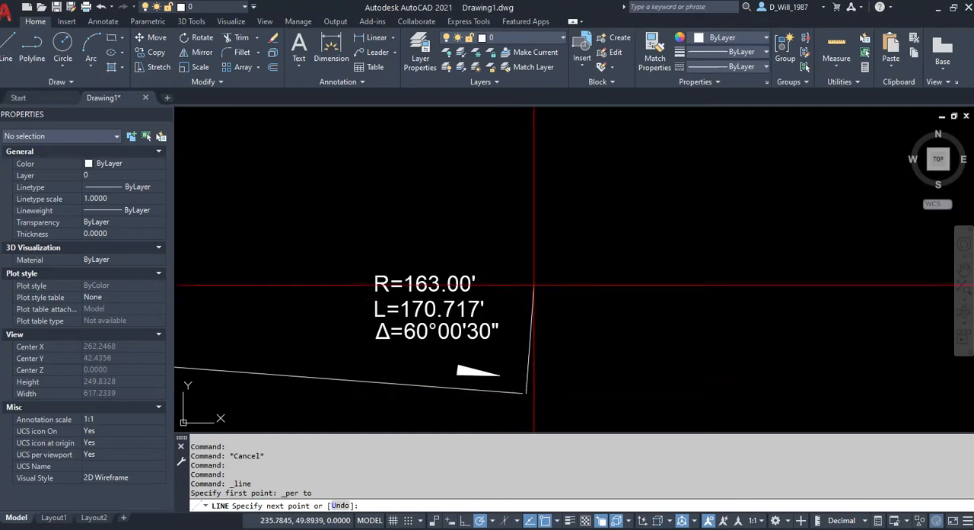
scroll(522, 283, down, 5)
click(559, 151)
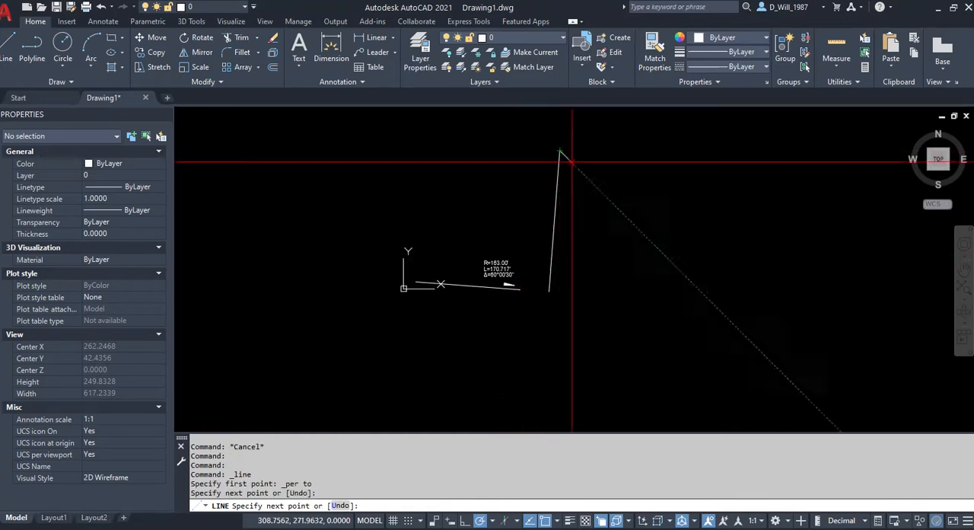
key(Escape)
Move the perpendicular line by its lower endpoint onto the right end of the tangent line.
click(596, 246)
click(551, 244)
text(m)
key(Return)
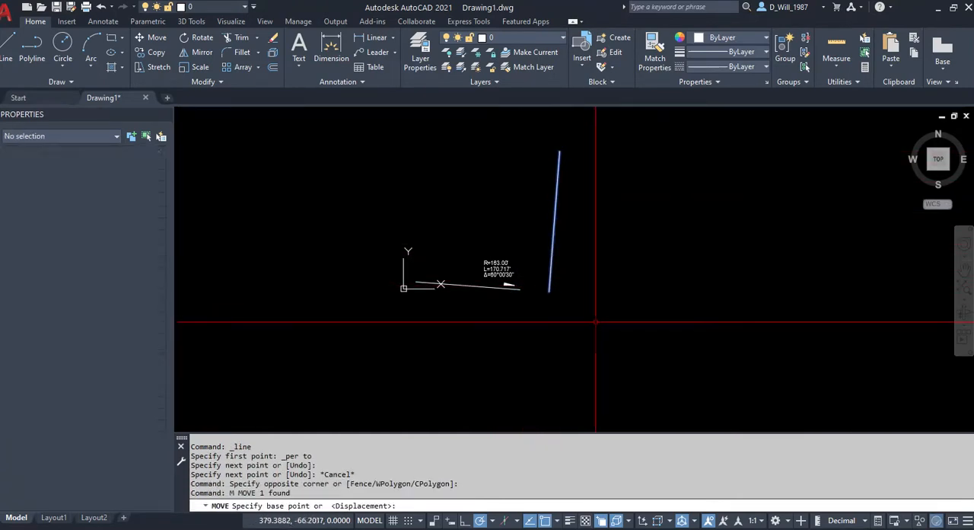
scroll(592, 324, up, 4)
click(516, 275)
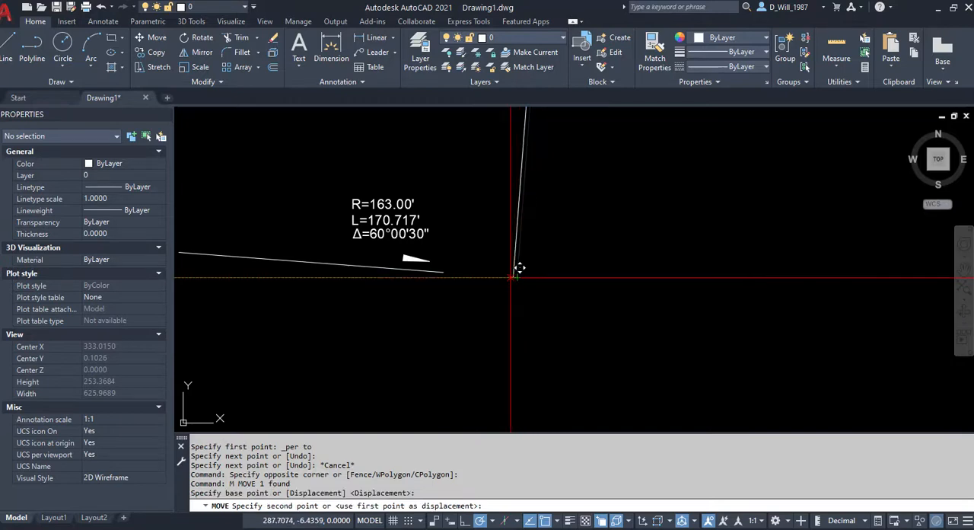
click(443, 272)
Draw a construction circle of radius 163 centered where the perpendicular meets the tangent line.
middle_drag(522, 318, 540, 346)
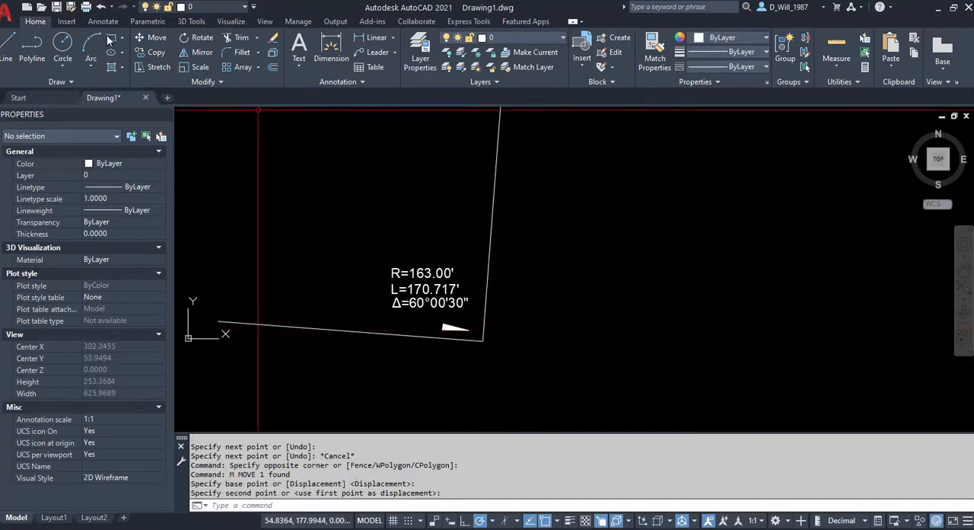
click(65, 43)
scroll(426, 267, up, 3)
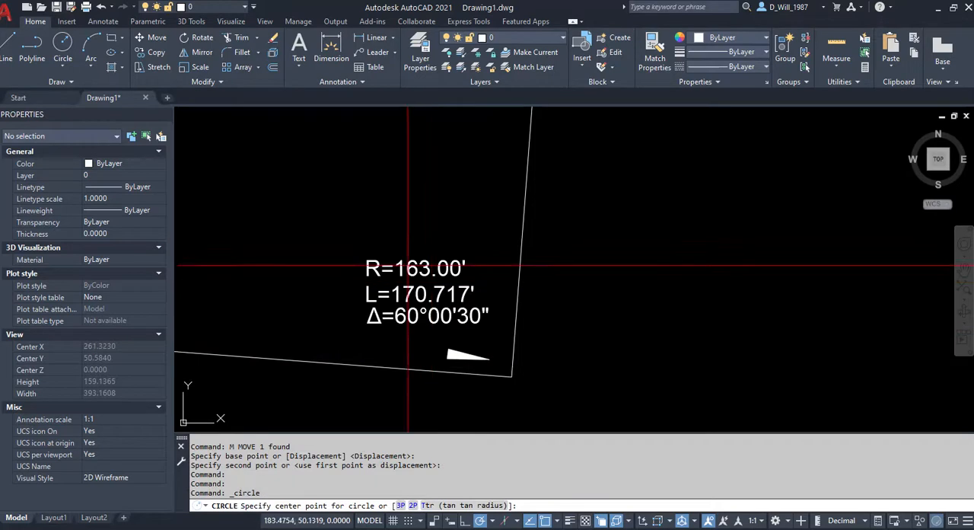
click(511, 376)
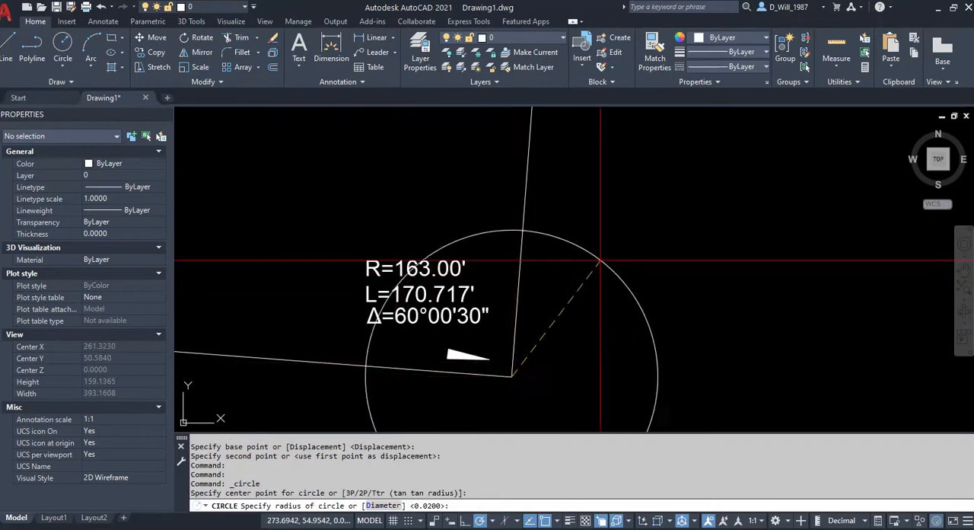
key(Return)
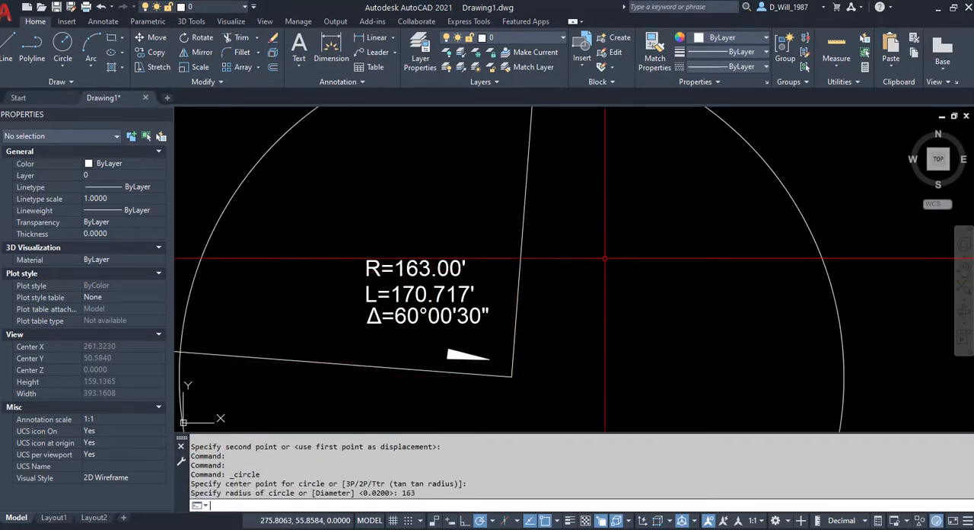
Trim off the part of the perpendicular line that extends beyond the construction circle.
middle_drag(566, 266, 612, 387)
middle_drag(660, 301, 604, 355)
scroll(603, 355, down, 2)
middle_drag(618, 322, 584, 352)
key(Return)
drag(568, 222, 500, 185)
key(Escape)
Erase the construction circle around the end of the tangent line.
scroll(539, 295, down, 2)
middle_drag(537, 302, 508, 219)
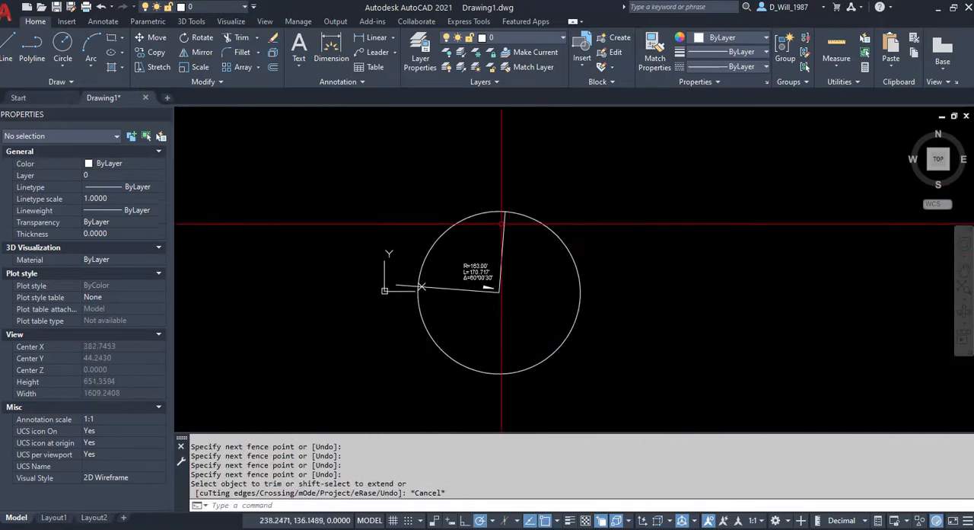
click(531, 220)
key(Delete)
Check the trimmed perpendicular line's length in its properties.
click(503, 217)
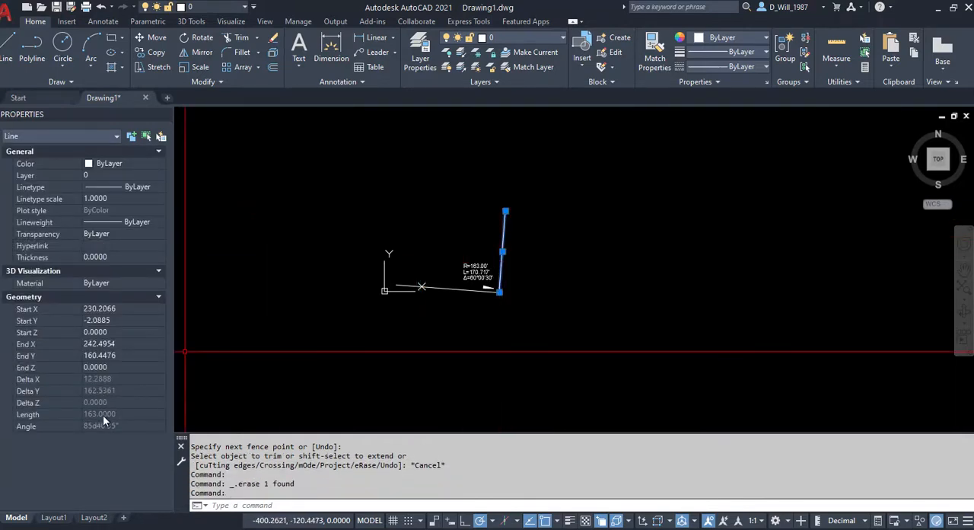
key(Escape)
key(Escape)
key(Escape)
scroll(498, 257, up, 2)
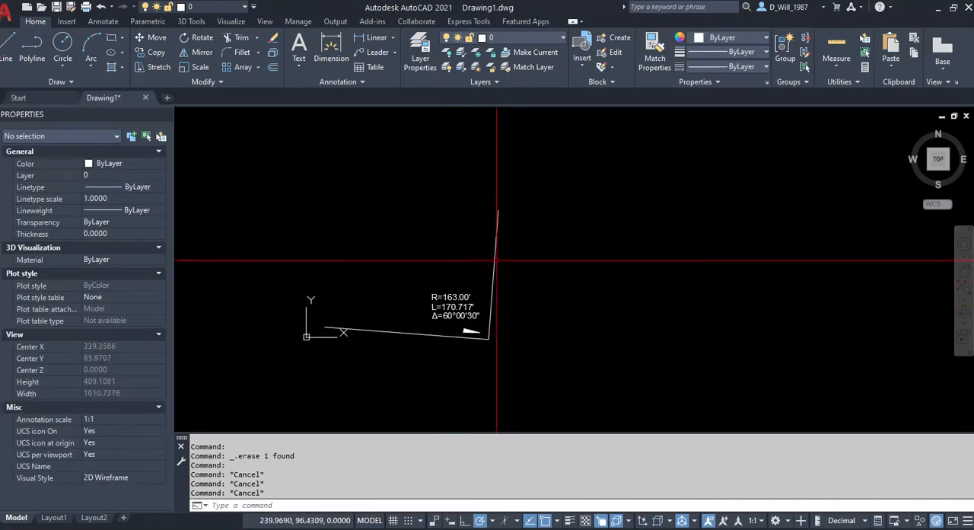
click(497, 260)
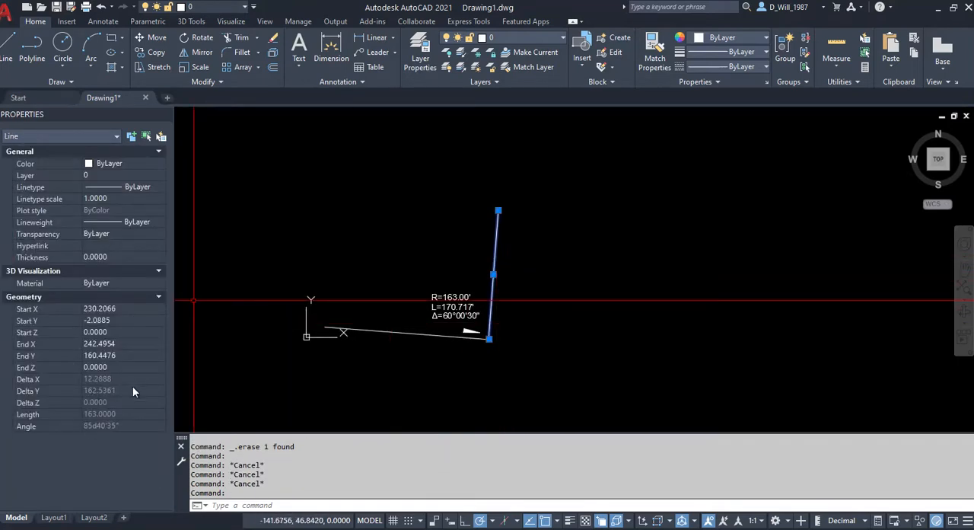
key(Escape)
key(Escape)
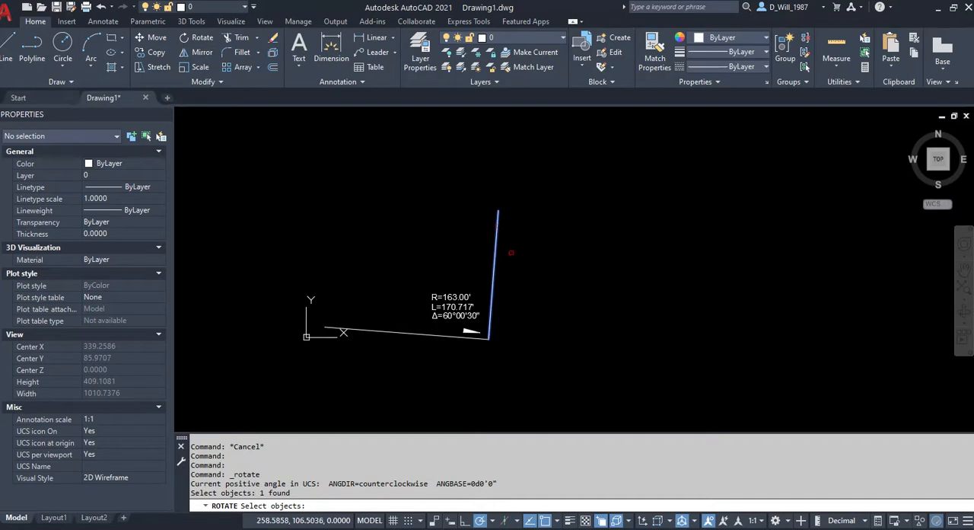
Rotate a copy of the perpendicular line by 60d00'30" about its upper endpoint.
key(Return)
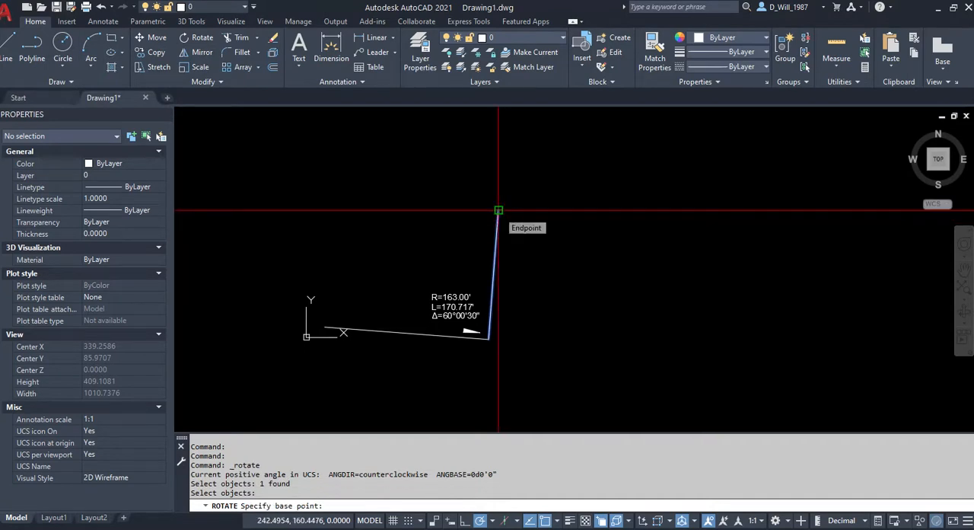
click(499, 210)
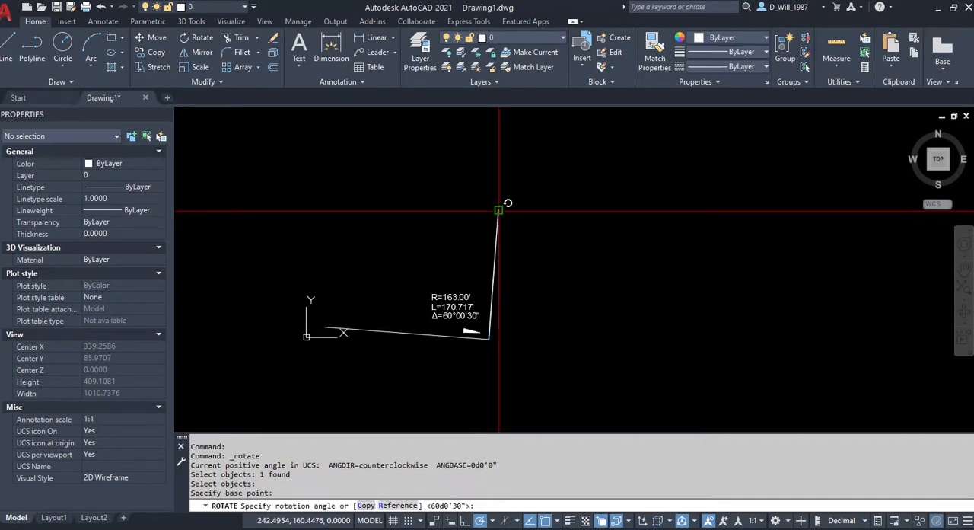
click(367, 505)
scroll(570, 164, up, 4)
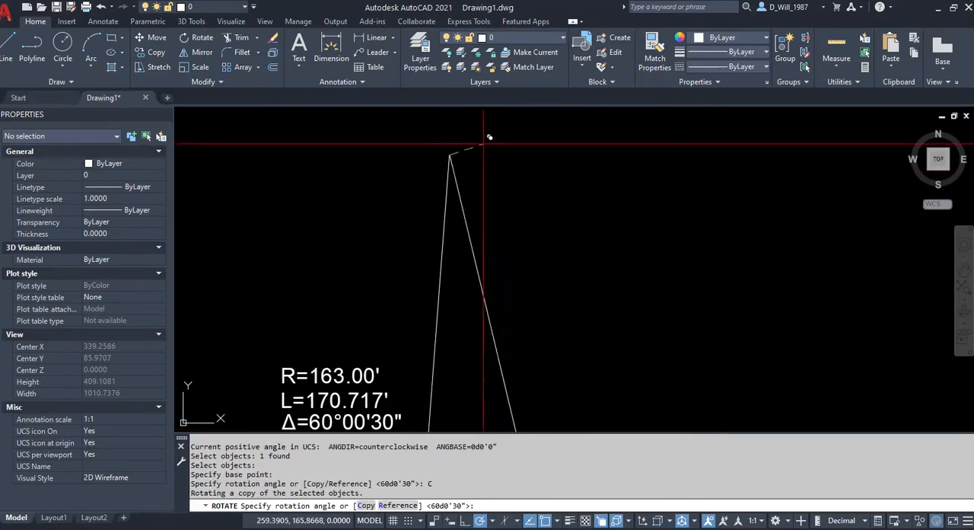
scroll(567, 175, down, 2)
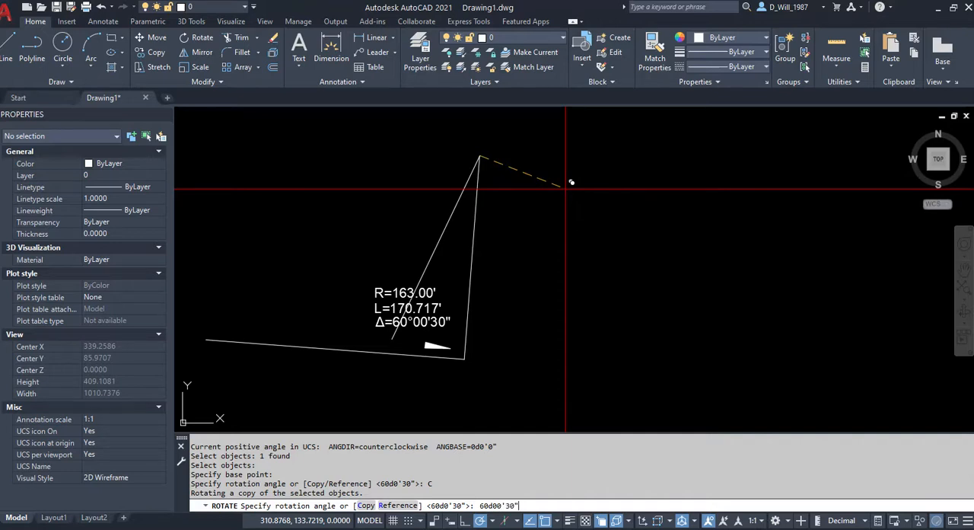
key(Return)
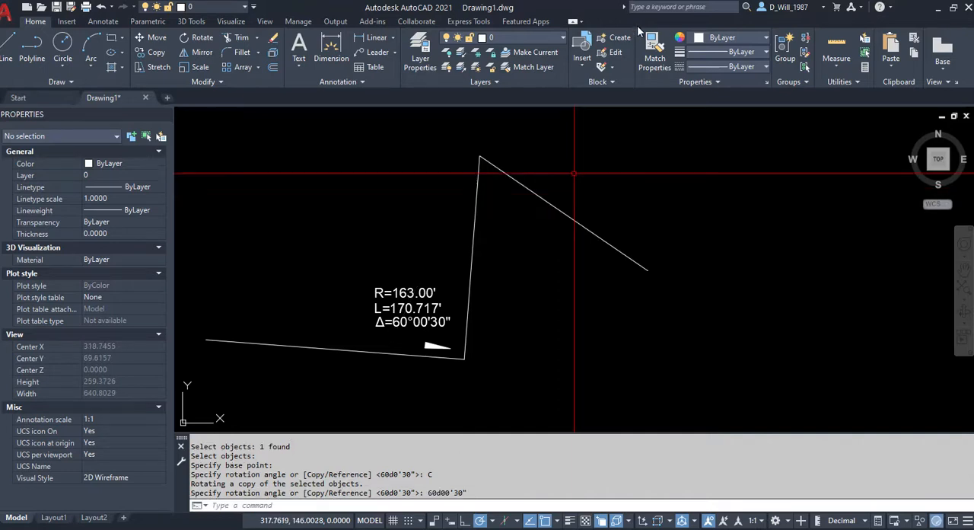
Change the color of both radius lines, the perpendicular and its rotated copy, to green.
click(564, 213)
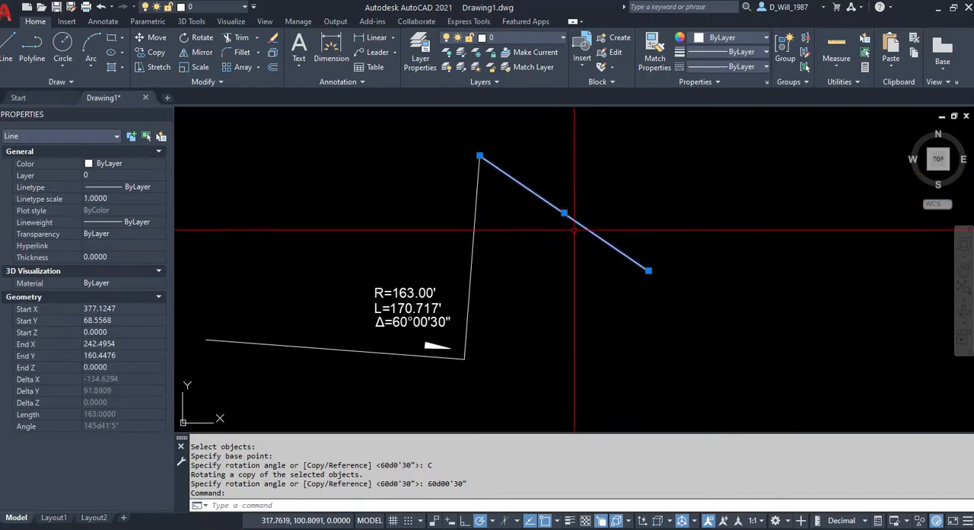
key(Escape)
click(533, 170)
click(464, 190)
click(735, 40)
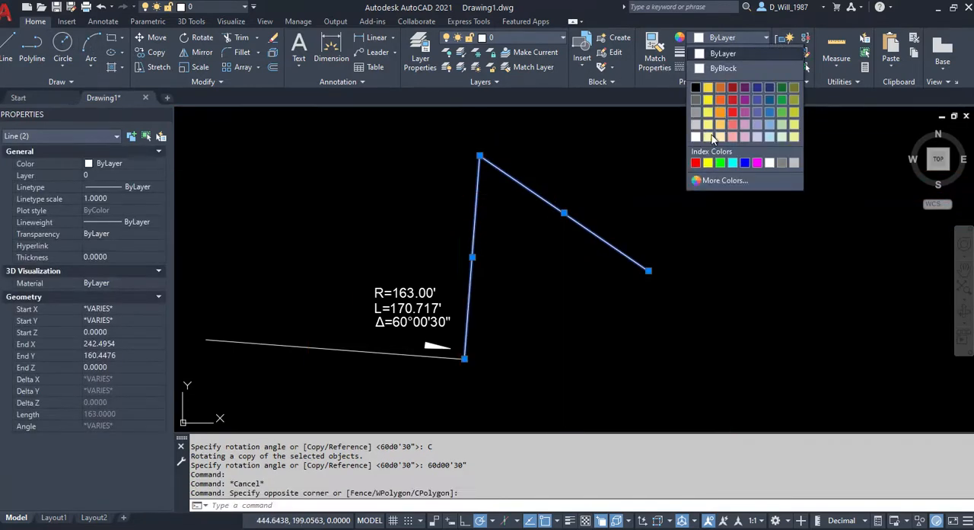
click(719, 165)
key(Escape)
key(Escape)
Draw a circle centered on the shared upper endpoint of the green lines, passing through the rotated line's far end.
click(63, 46)
click(480, 156)
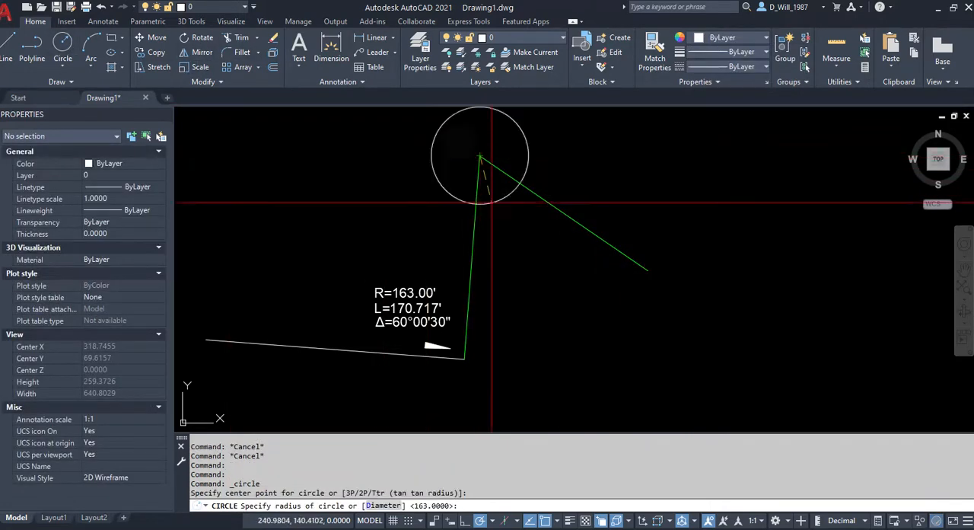
click(649, 271)
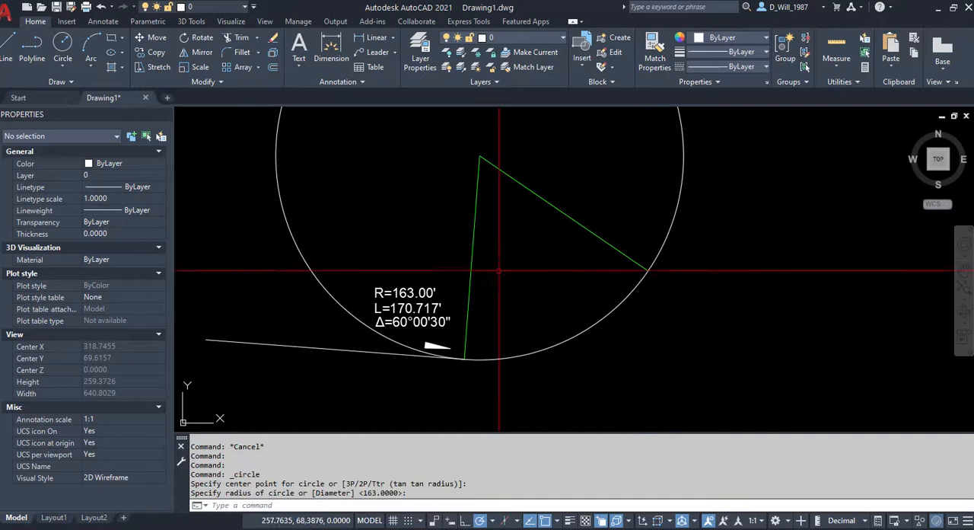
Trim away the large upper part of the circle outside the two green radius lines.
middle_drag(500, 269, 475, 309)
text(tr)
key(space)
key(space)
drag(761, 233, 642, 206)
key(Escape)
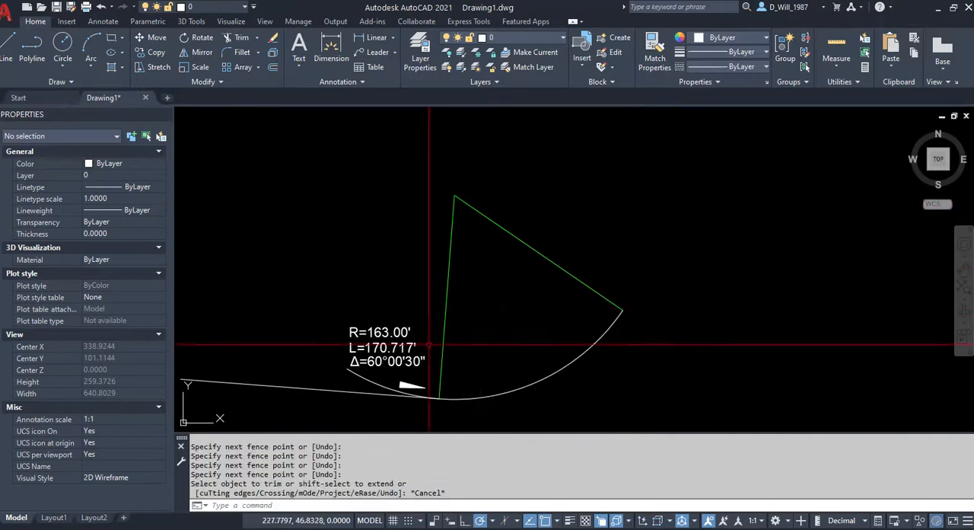
Clear the leftover arc beyond the first green radius line by trimming and erasing the remaining piece.
scroll(355, 343, up, 5)
key(space)
click(276, 315)
drag(277, 315, 361, 372)
key(Escape)
click(266, 315)
click(305, 351)
click(303, 357)
key(Delete)
scroll(506, 376, down, 3)
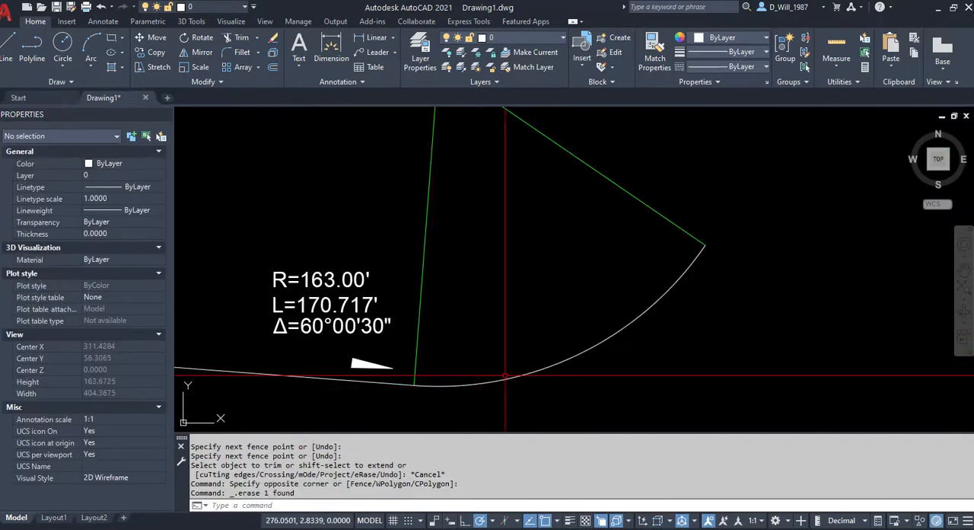
Check the finished arc's radius, total angle and arc length against the curve data.
click(504, 380)
click(500, 382)
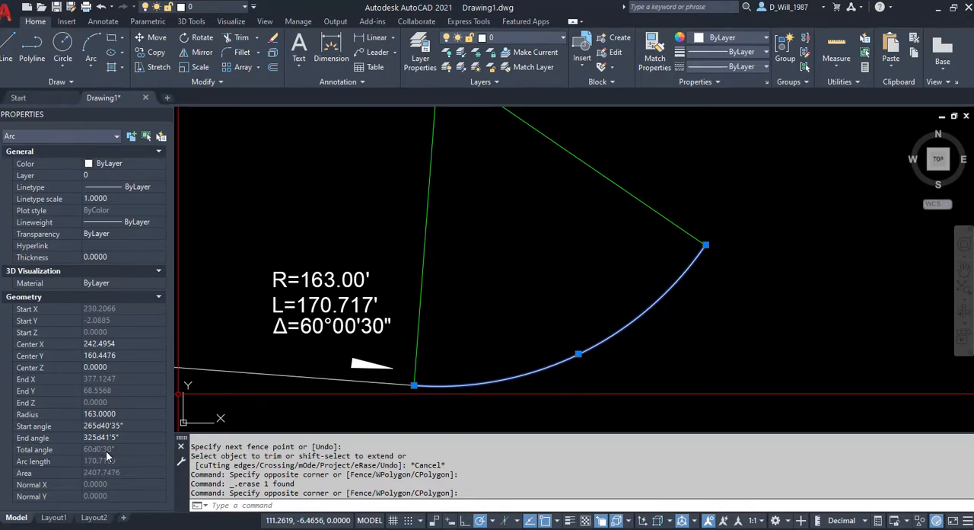
key(Escape)
key(Escape)
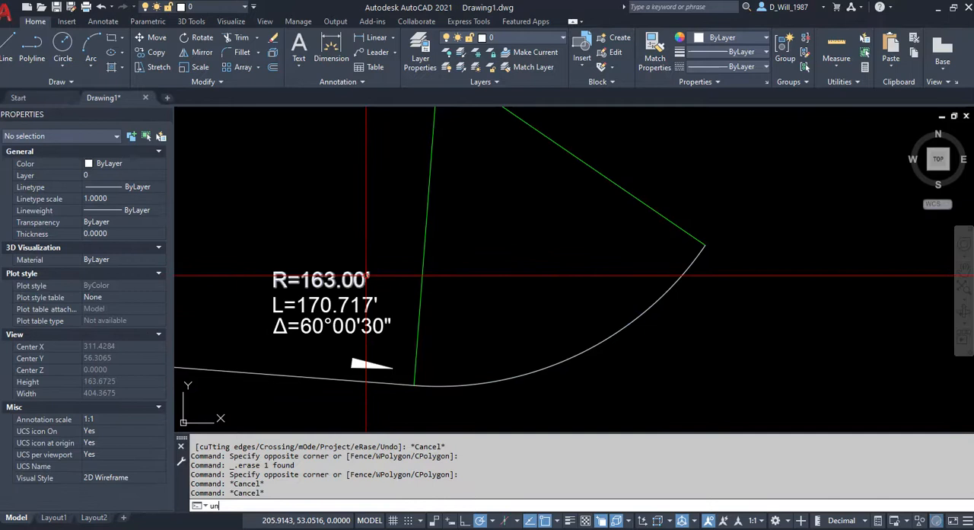
Review the drawing units settings with the UNITS command.
text(un)
key(Return)
click(549, 187)
click(538, 213)
click(538, 214)
click(581, 144)
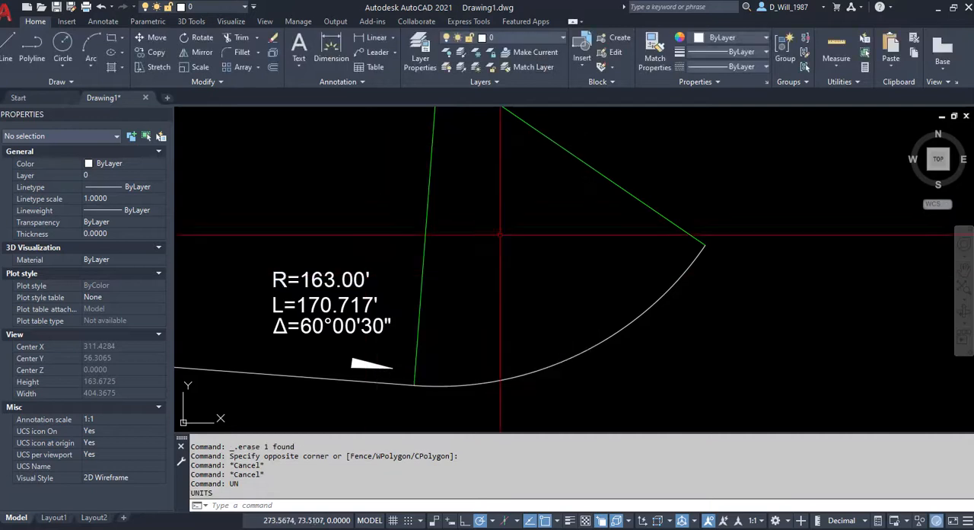
Draw a line about 241' long, perpendicular to the second green radius line and running up and outward.
scroll(553, 320, down, 3)
middle_drag(551, 319, 552, 325)
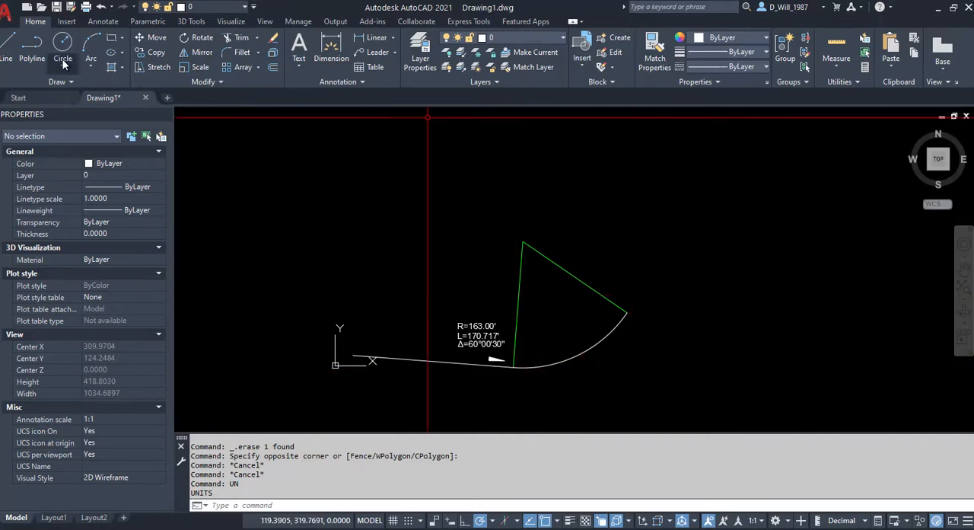
click(6, 50)
shift+right_click(590, 242)
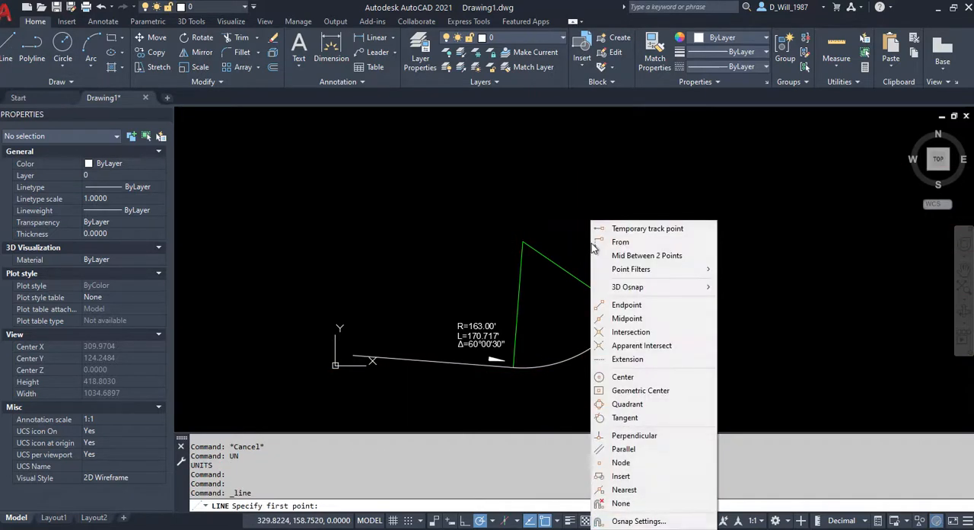
click(629, 437)
click(593, 293)
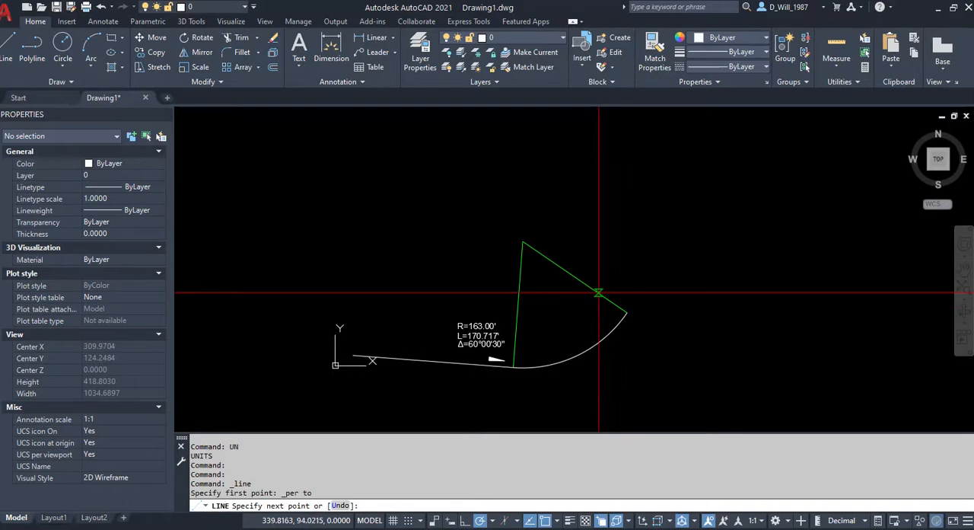
key(Return)
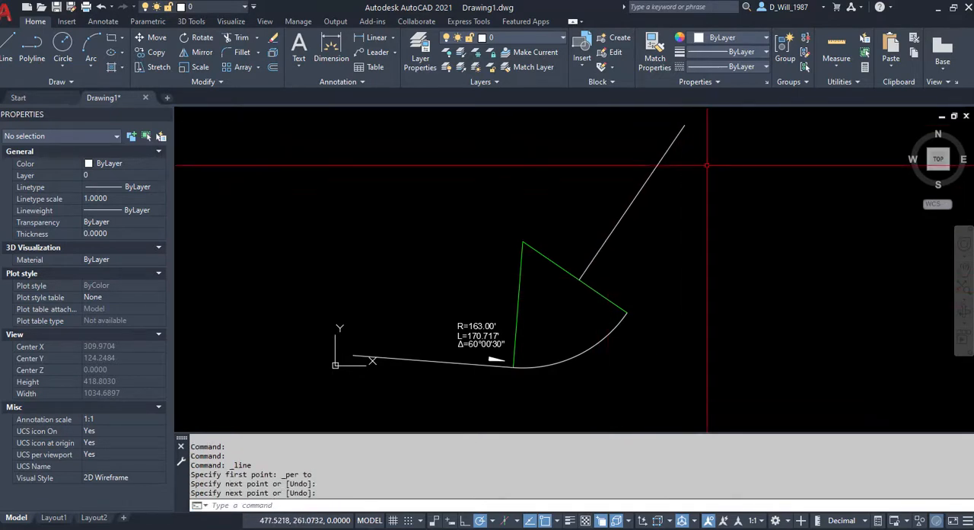
Move the perpendicular line by its lower endpoint onto the arc's end so it continues tangent from the curve.
click(657, 178)
click(642, 161)
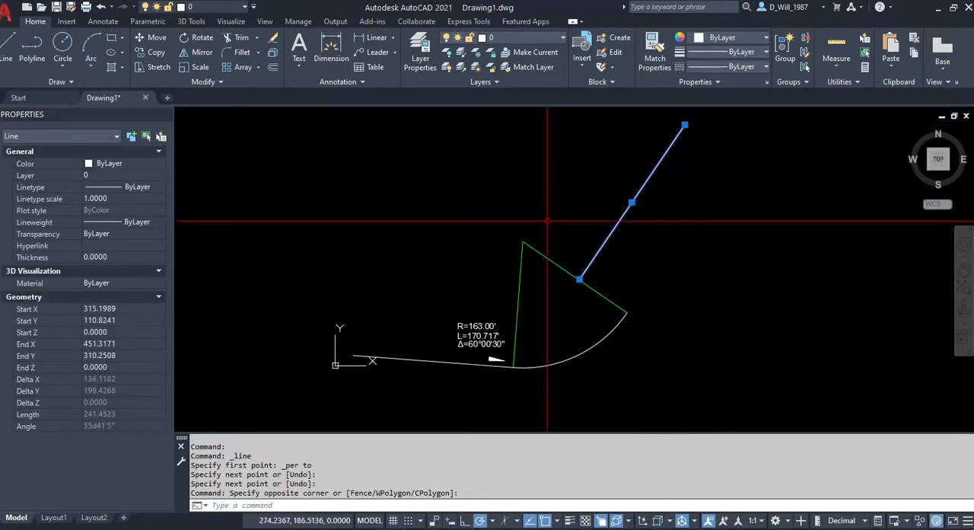
text(m)
key(Return)
click(580, 279)
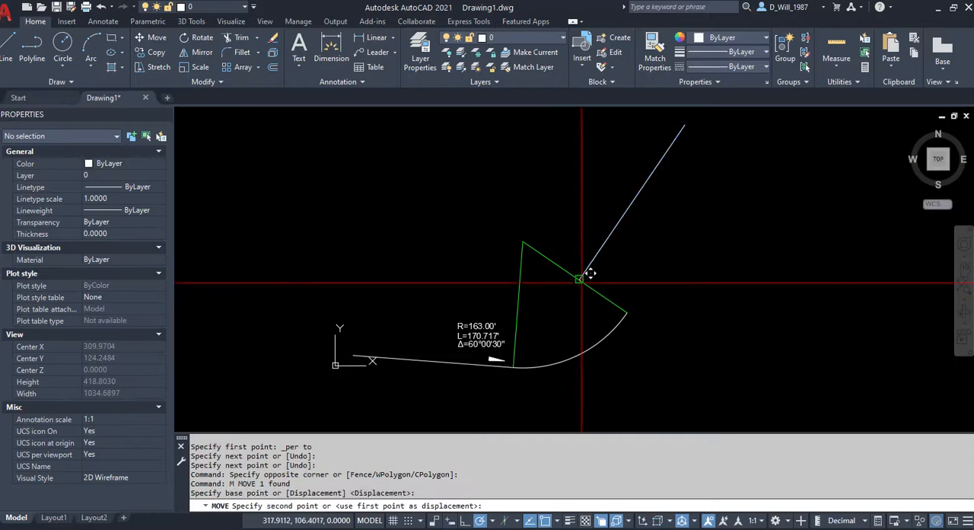
click(627, 312)
key(Escape)
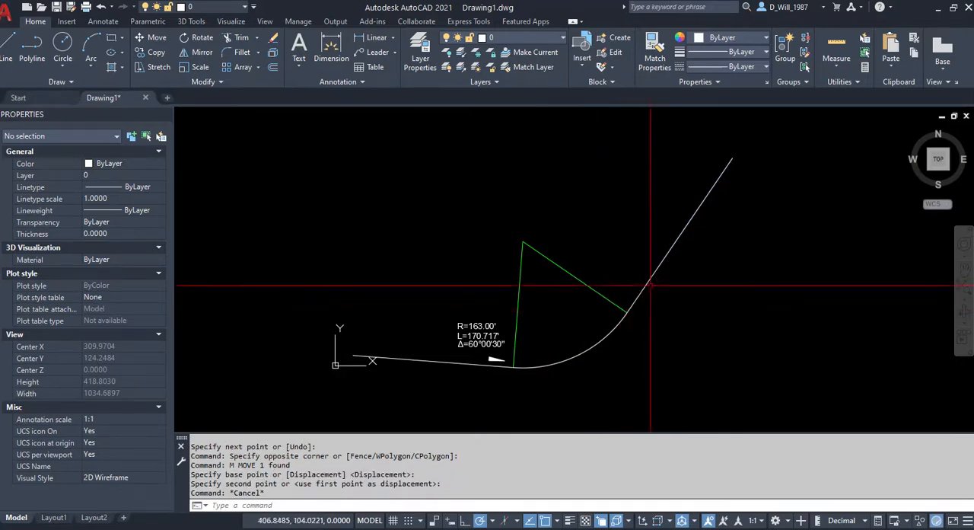
Draw four connected lines from the tangent line's far end around to just past the start of the first line.
middle_drag(755, 208, 752, 258)
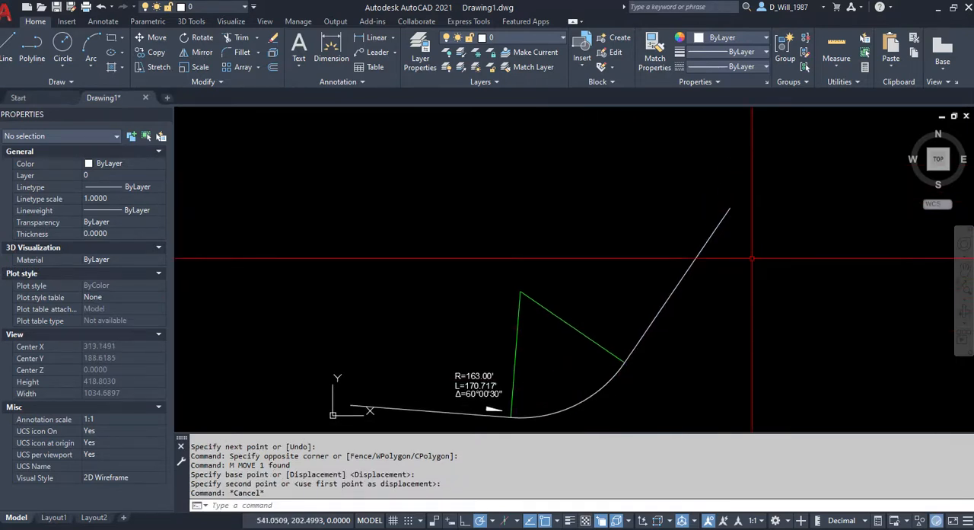
click(23, 46)
click(8, 46)
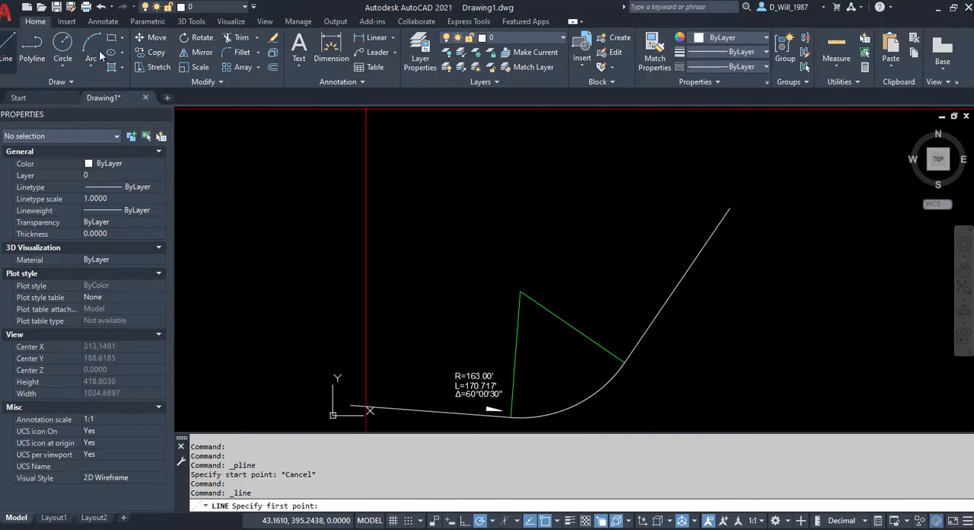
click(729, 207)
click(564, 120)
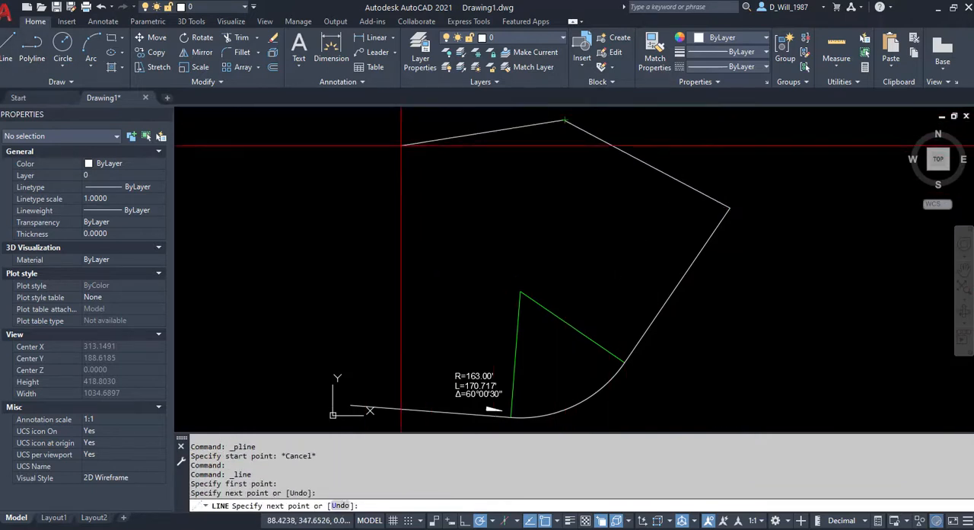
click(346, 293)
scroll(353, 406, up, 4)
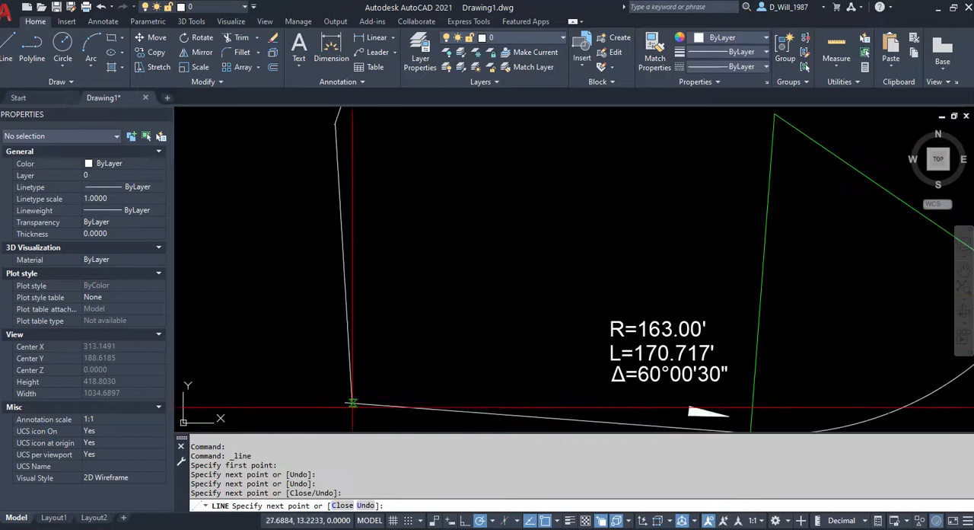
key(Escape)
Examine the closing corner where the last boundary line crosses the first line, and compare it with the curve data.
scroll(457, 272, up, 7)
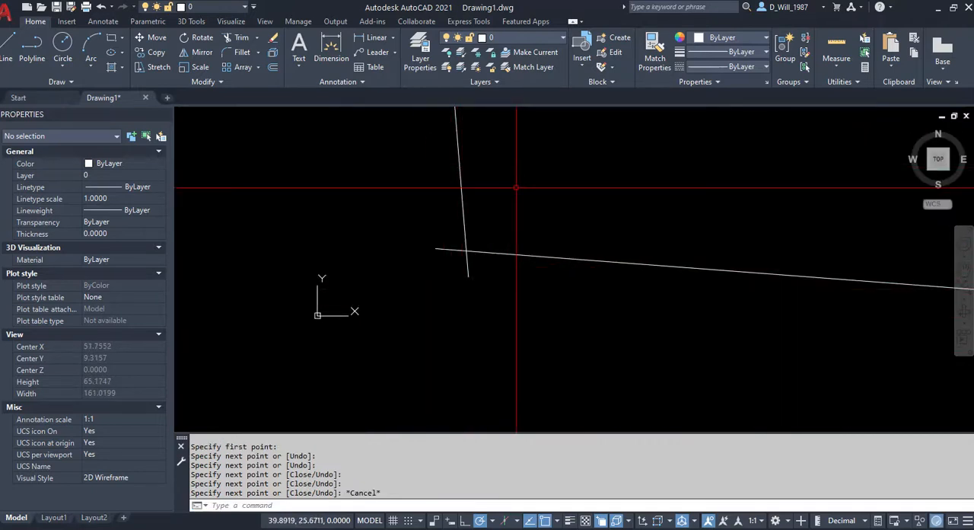
middle_drag(557, 261, 419, 311)
scroll(416, 312, down, 4)
scroll(697, 249, up, 4)
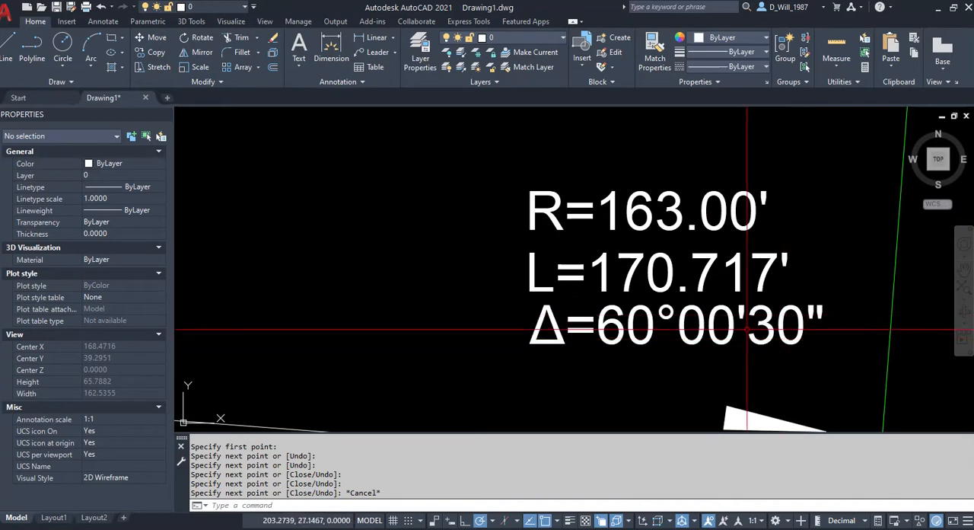
scroll(739, 312, down, 3)
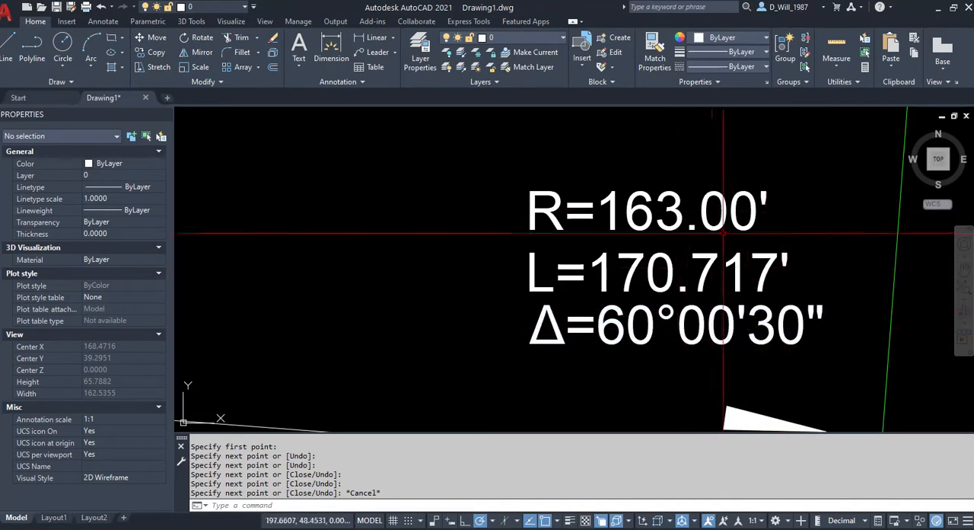
scroll(338, 335, up, 2)
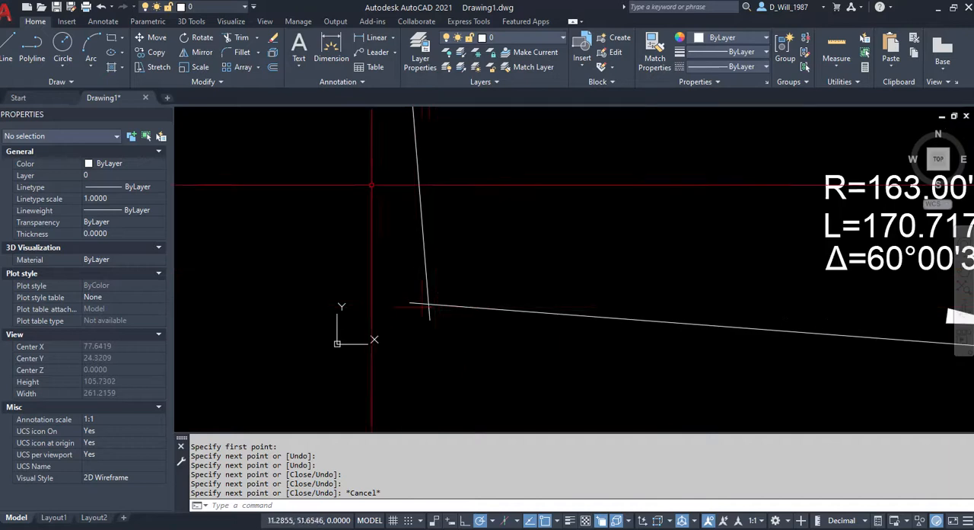
middle_drag(512, 231, 340, 251)
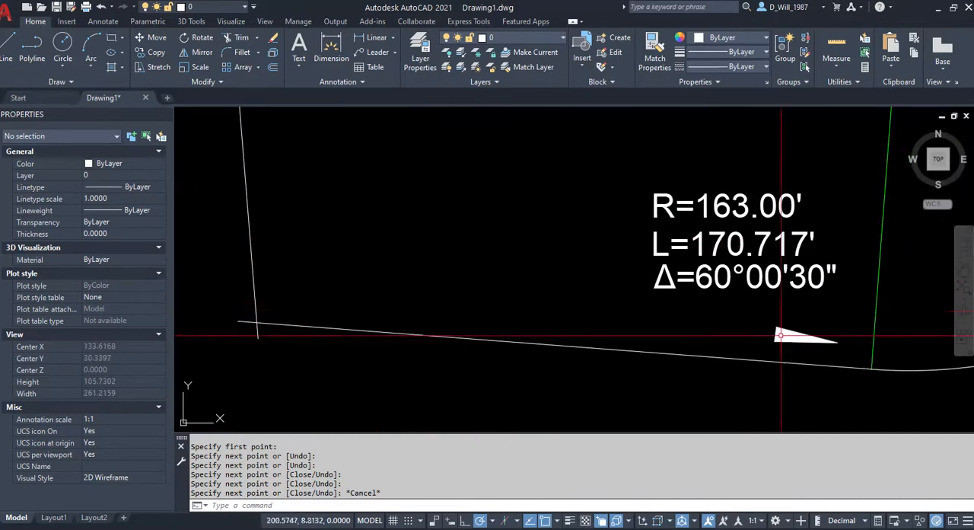
scroll(240, 332, up, 4)
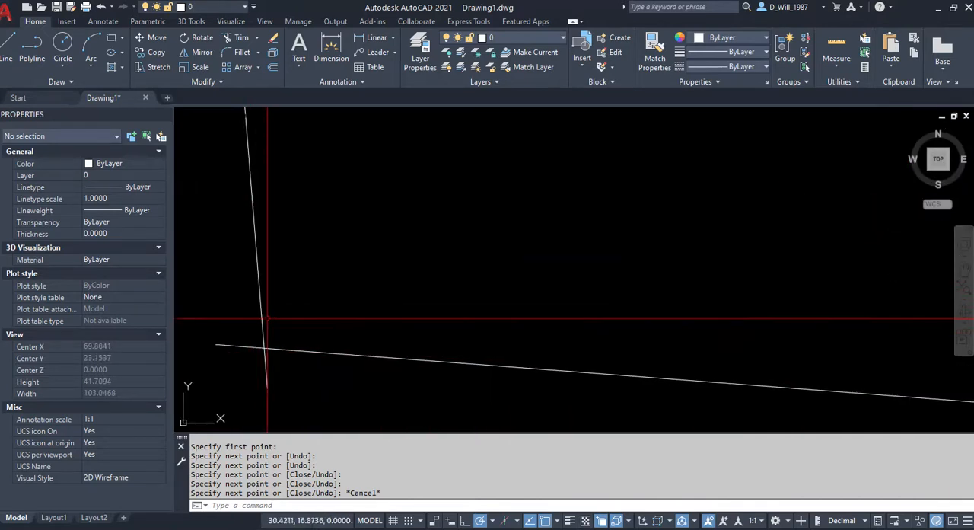
middle_drag(265, 321, 390, 259)
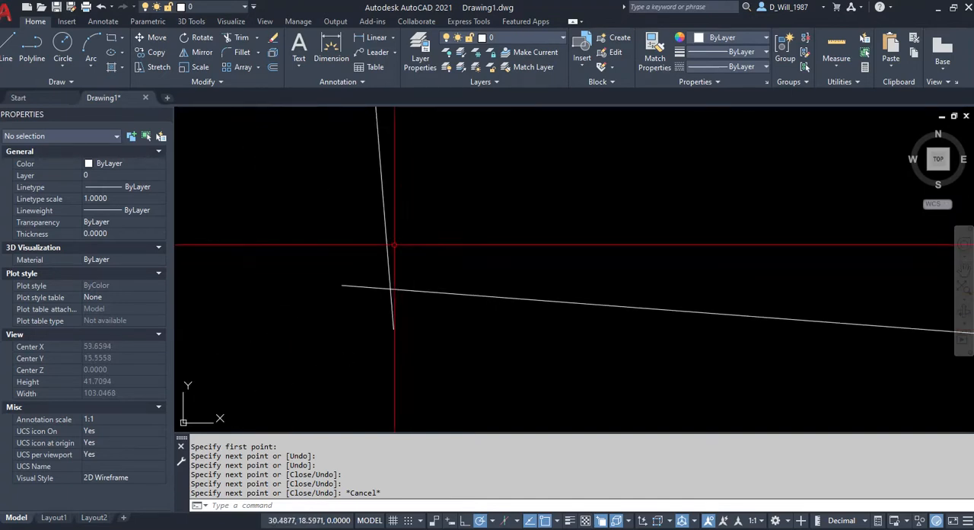
Stretch the closing line's lower end closer to the starting endpoint of the first line, leaving a small overshoot.
click(385, 244)
click(394, 328)
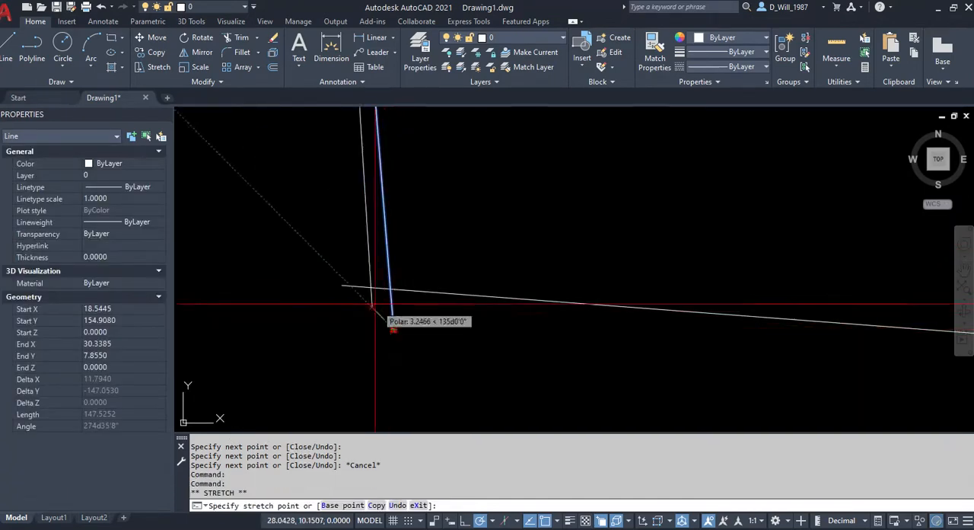
scroll(360, 304, up, 7)
scroll(317, 257, up, 1)
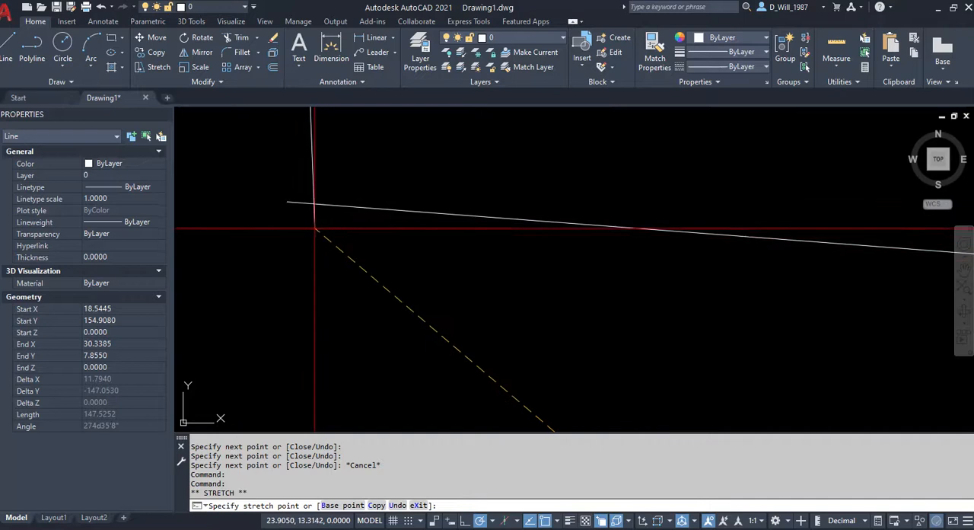
key(Escape)
key(Escape)
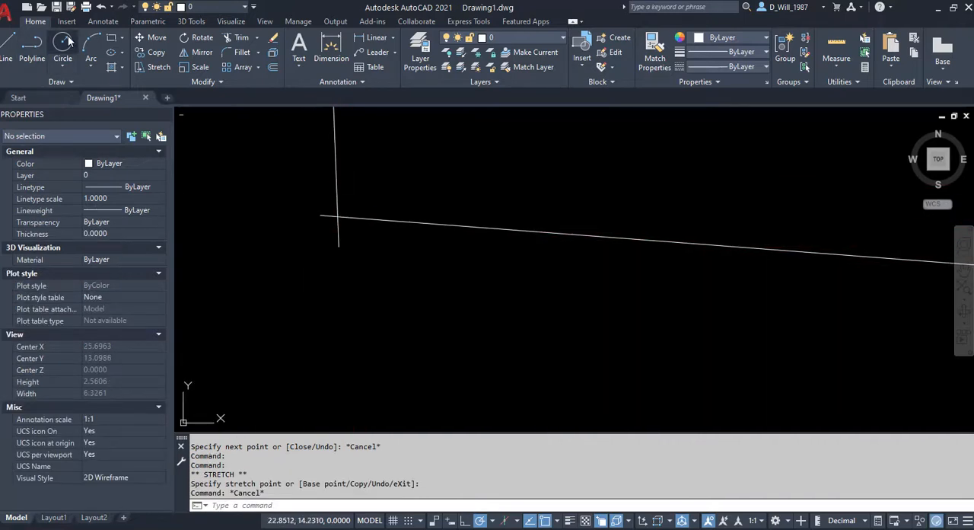
Draw a circle with radius .01 centred on the first line's starting endpoint.
click(68, 41)
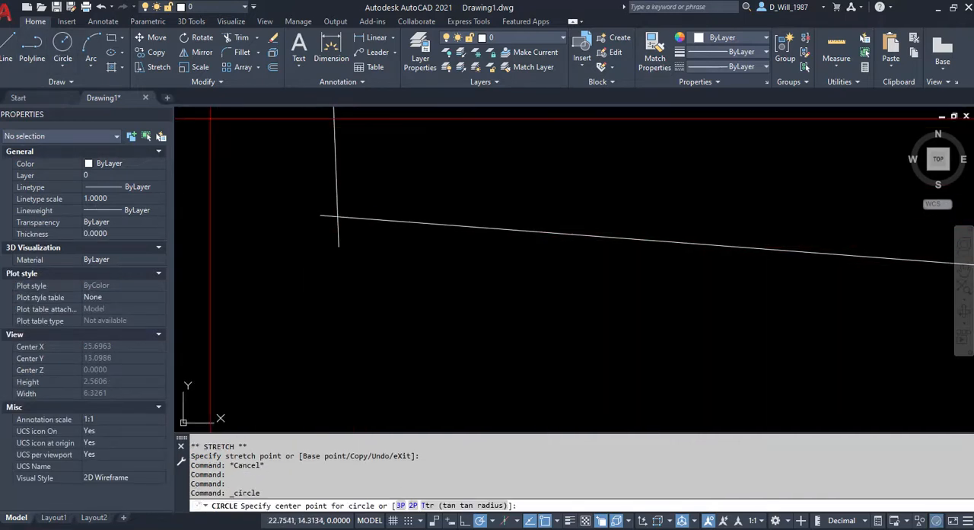
click(320, 215)
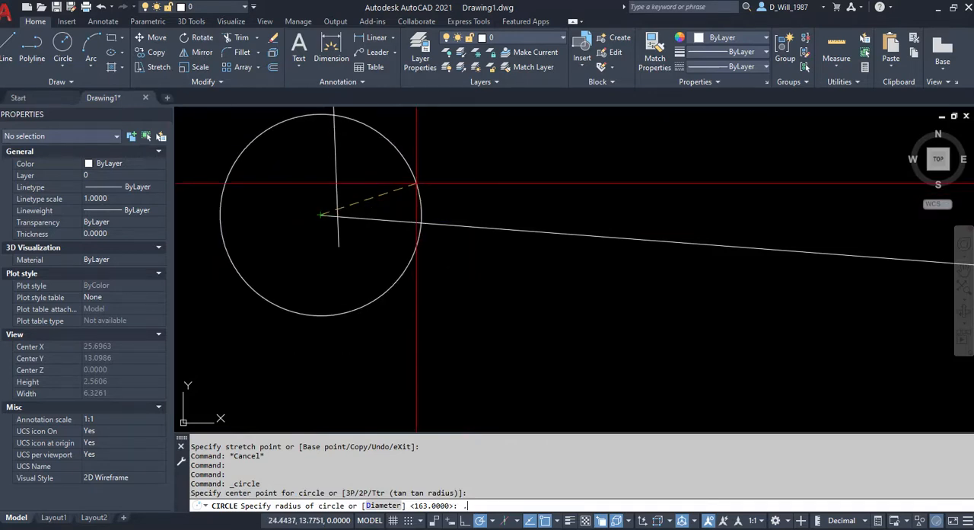
key(Return)
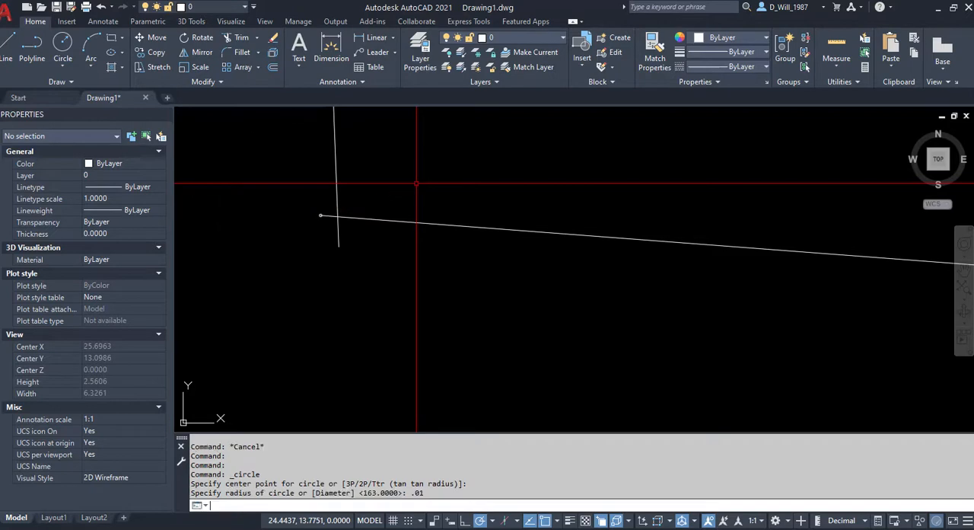
Stretch the closing line's lower end to a point inside the small tolerance circle.
scroll(289, 211, up, 5)
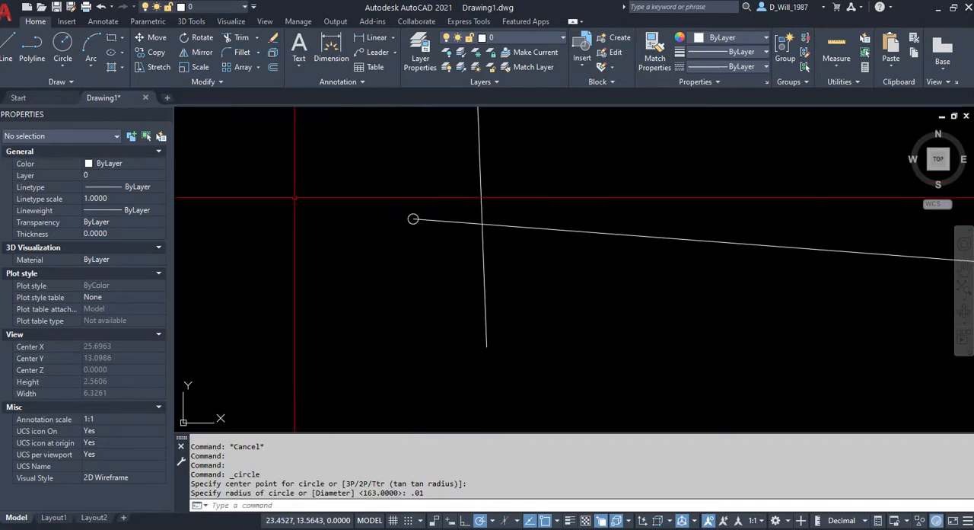
click(498, 162)
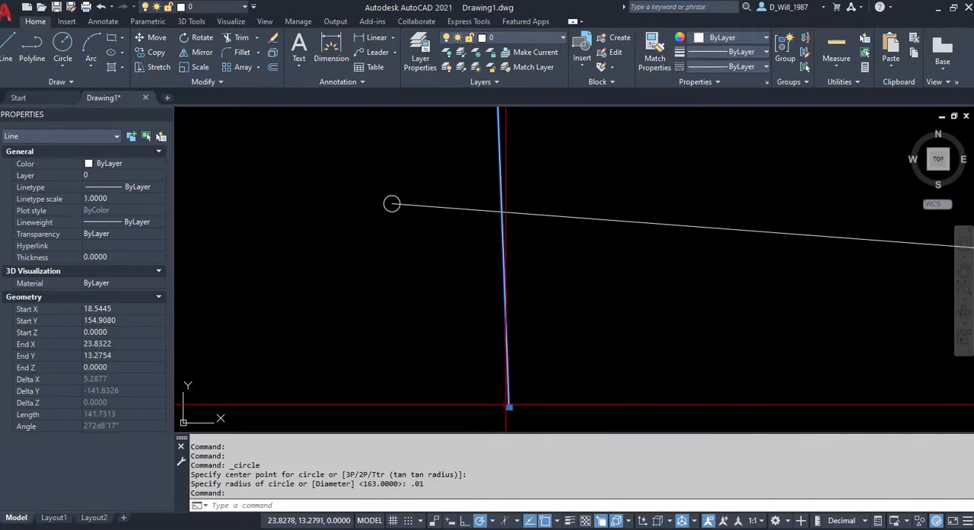
click(509, 407)
scroll(380, 198, up, 6)
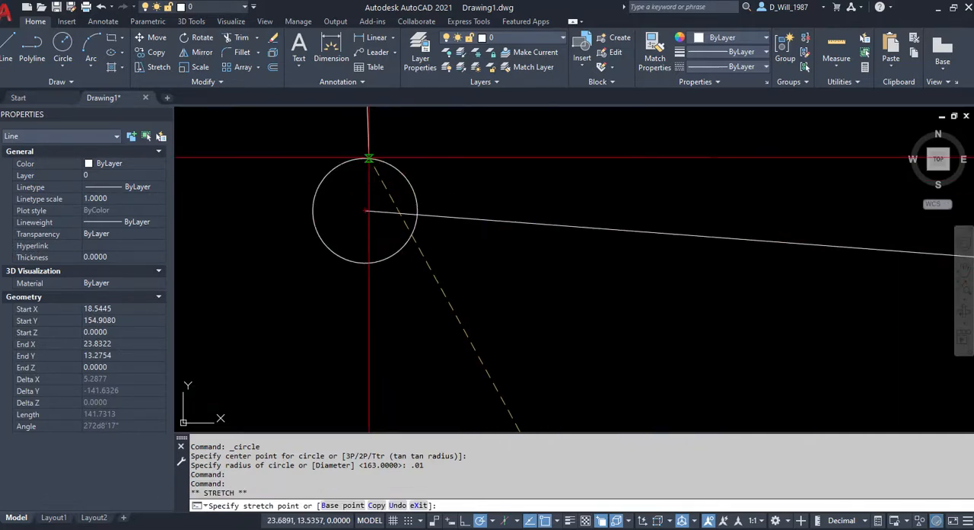
key(Escape)
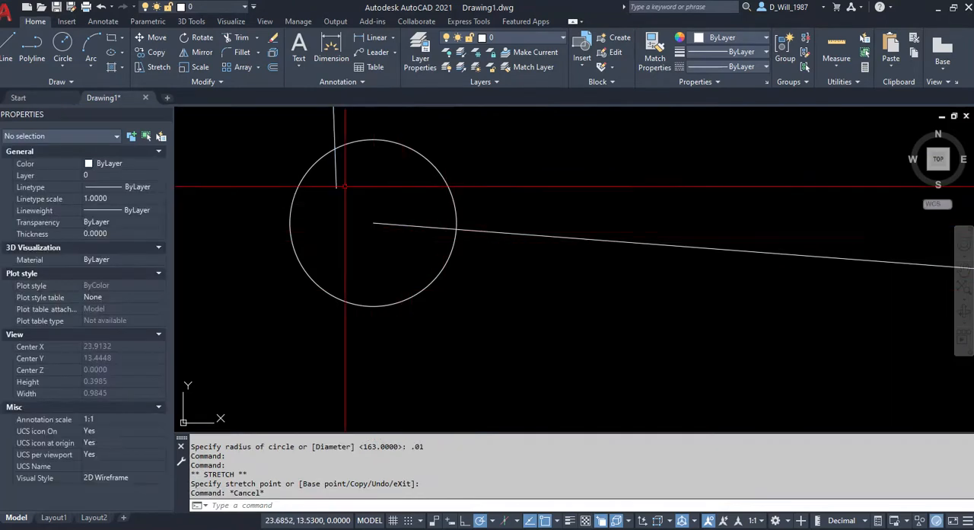
Reposition the closing line's lower end at several different spots within the tolerance circle around the starting endpoint.
click(339, 184)
click(336, 187)
click(336, 186)
click(394, 244)
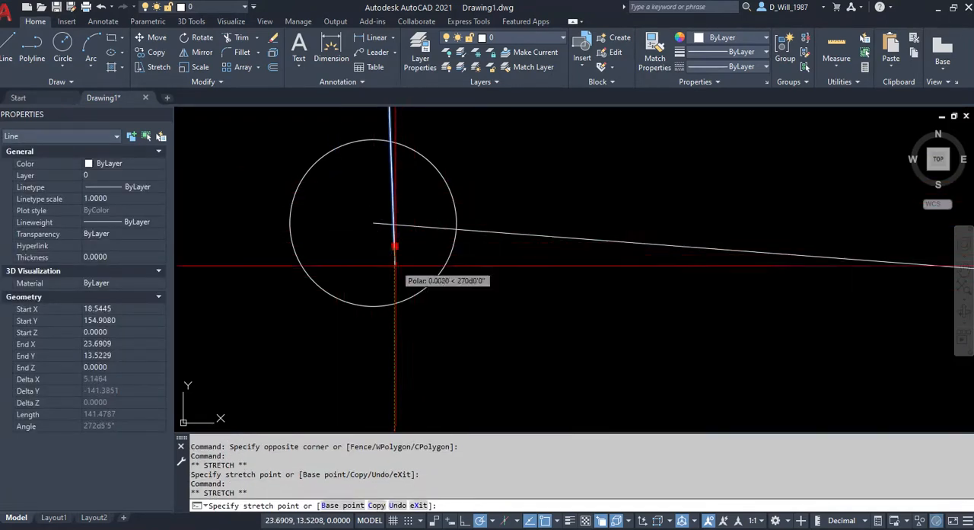
click(397, 288)
click(397, 289)
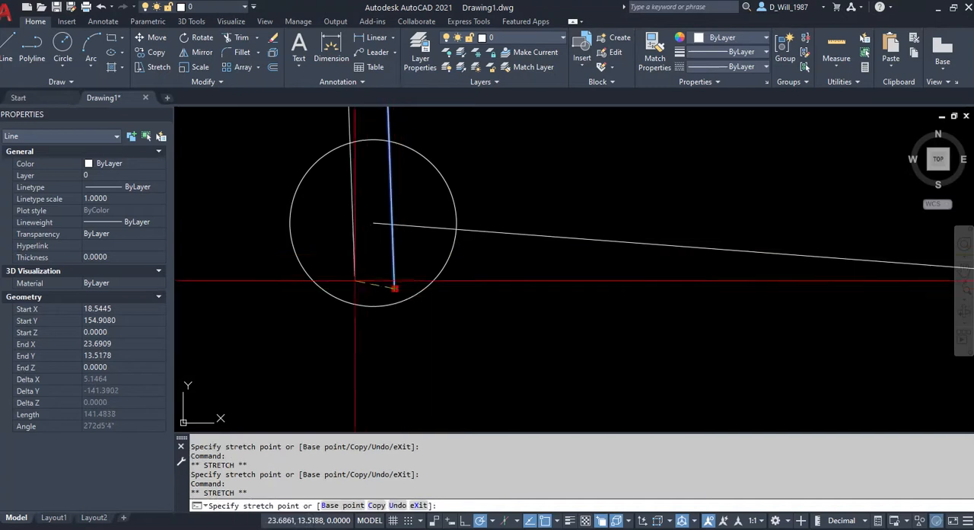
click(337, 279)
key(Escape)
Review the whole boundary, inspecting the first line and the arc, and check the closing corner up close.
scroll(342, 278, up, 5)
scroll(369, 362, down, 13)
middle_drag(602, 297, 381, 340)
scroll(506, 285, down, 2)
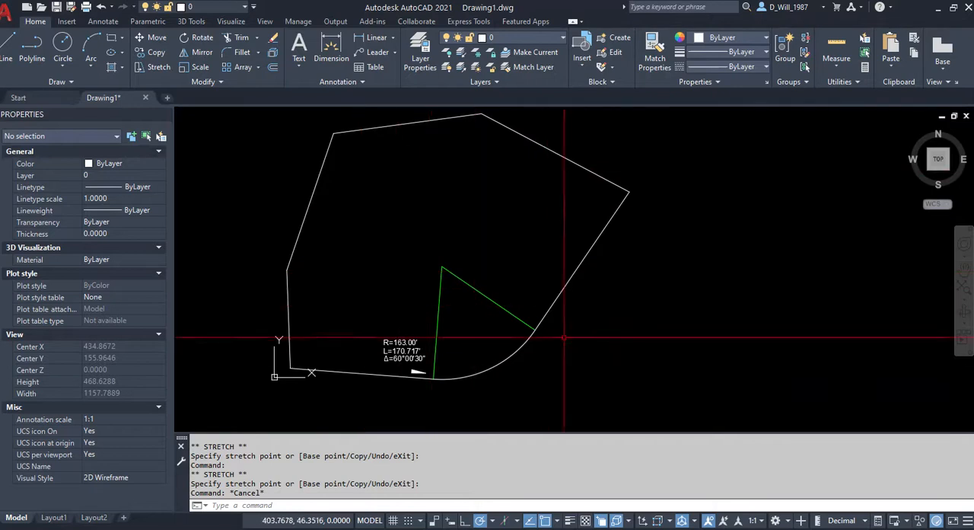
click(371, 374)
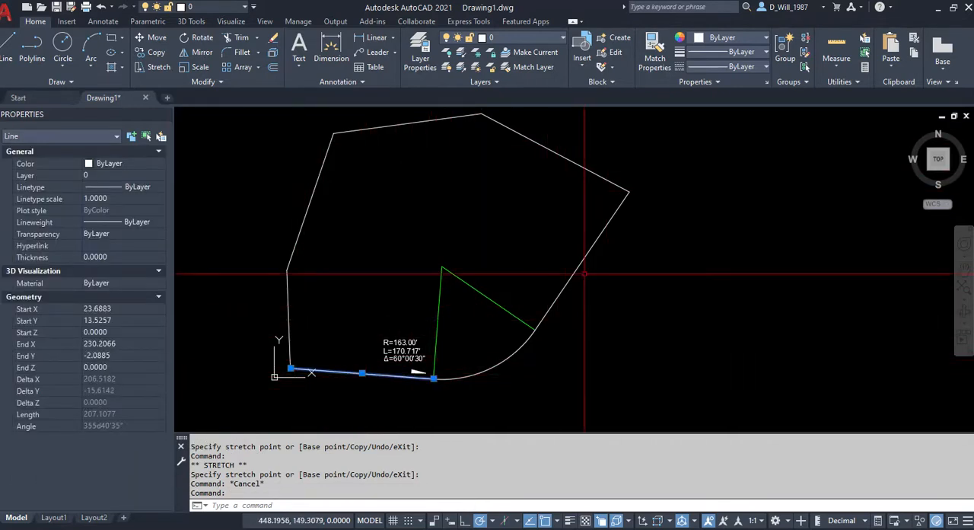
click(502, 364)
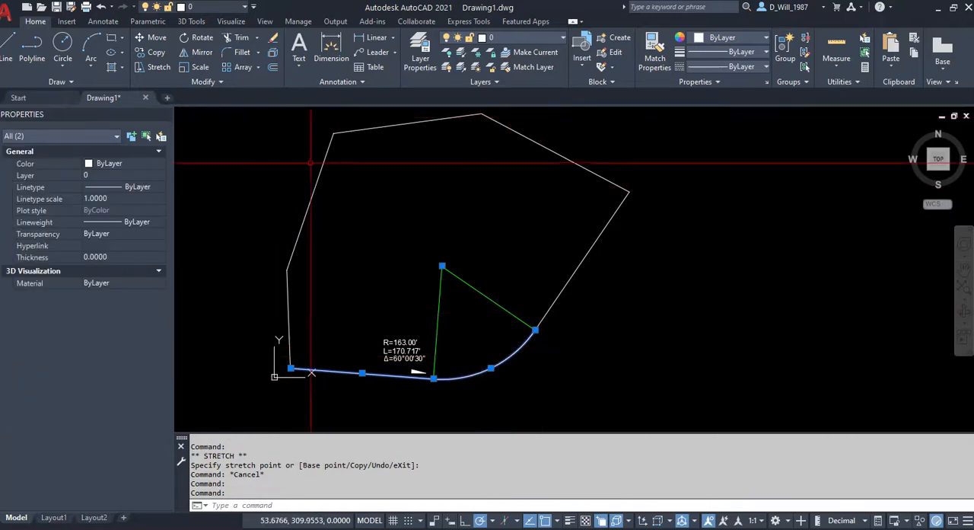
key(Escape)
scroll(289, 369, up, 8)
scroll(286, 341, up, 3)
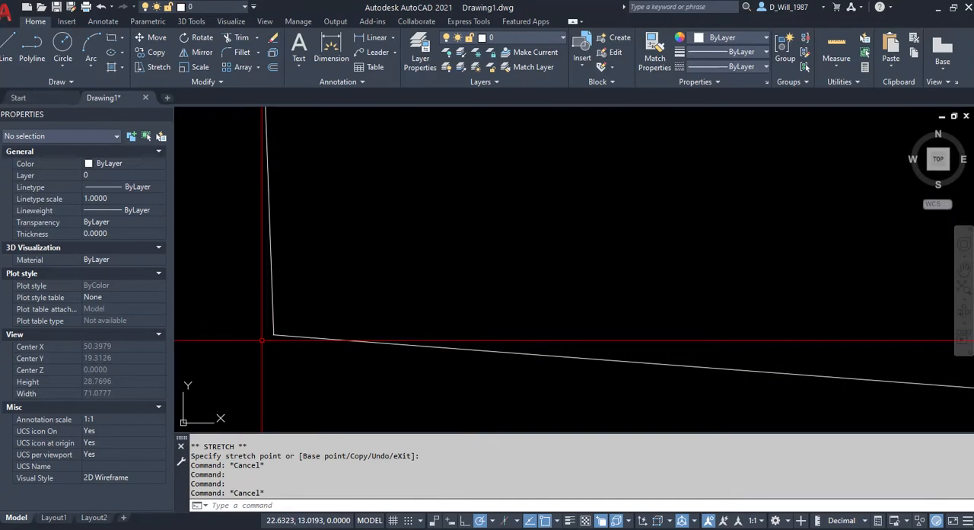